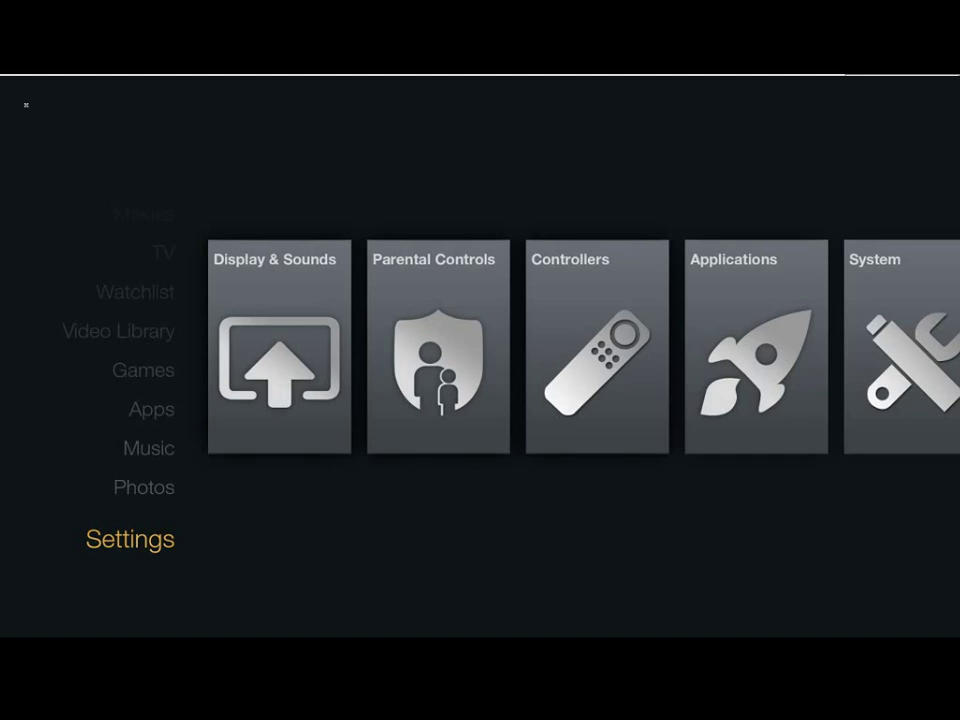
Open the Fire TV stick's system developer options and turn on ADB debugging
key(Right)
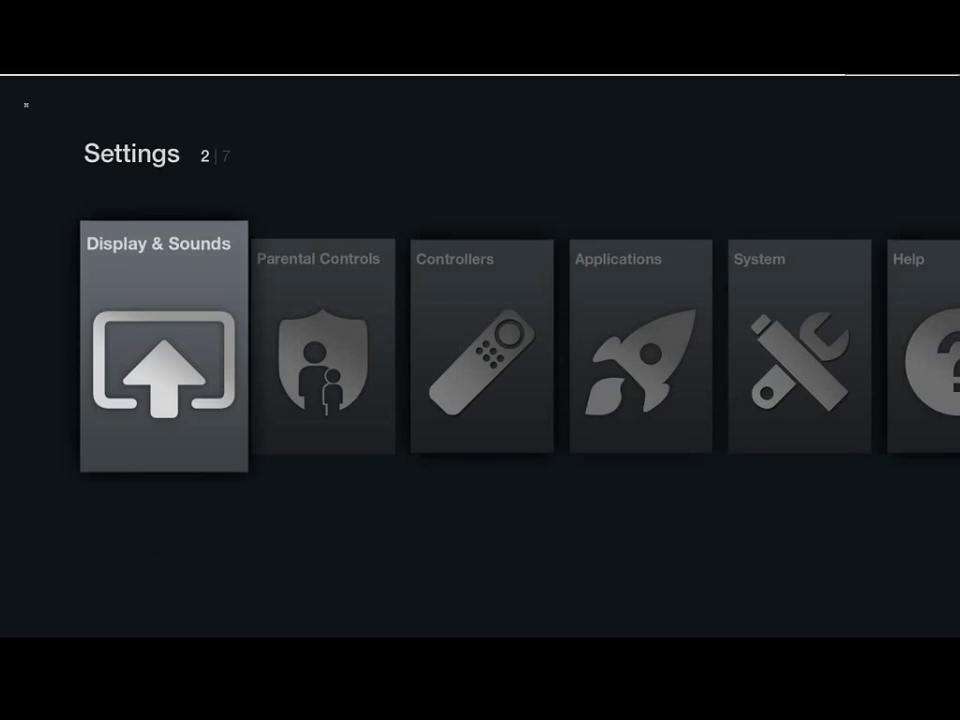
key(Right)
key(Right)
key(Right)
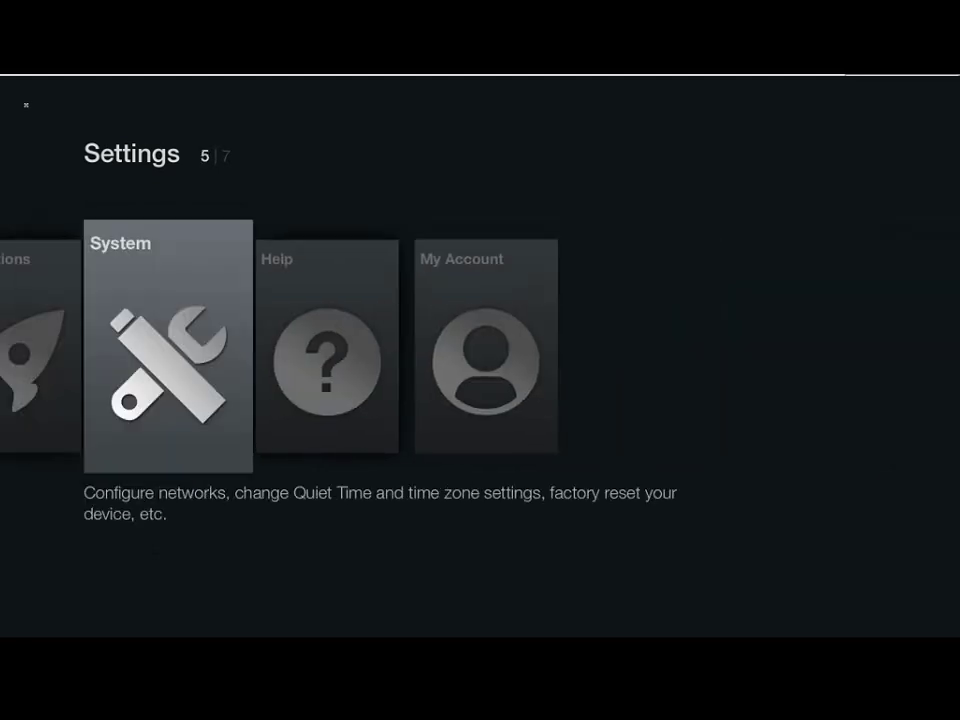
key(Return)
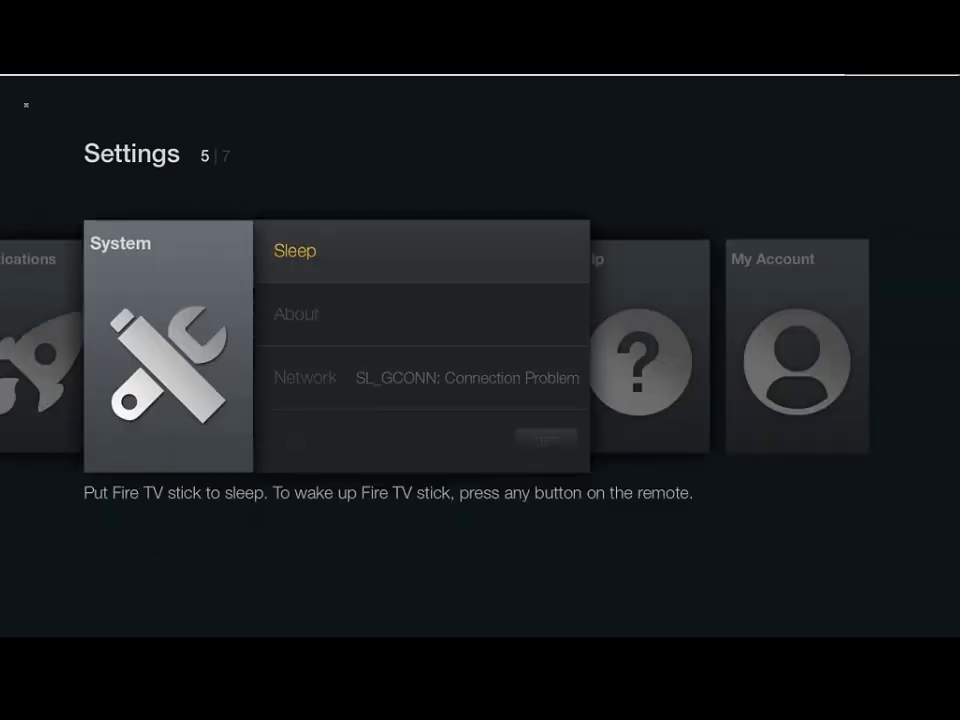
key(Down)
key(Down)
key(Down)
key(Down)
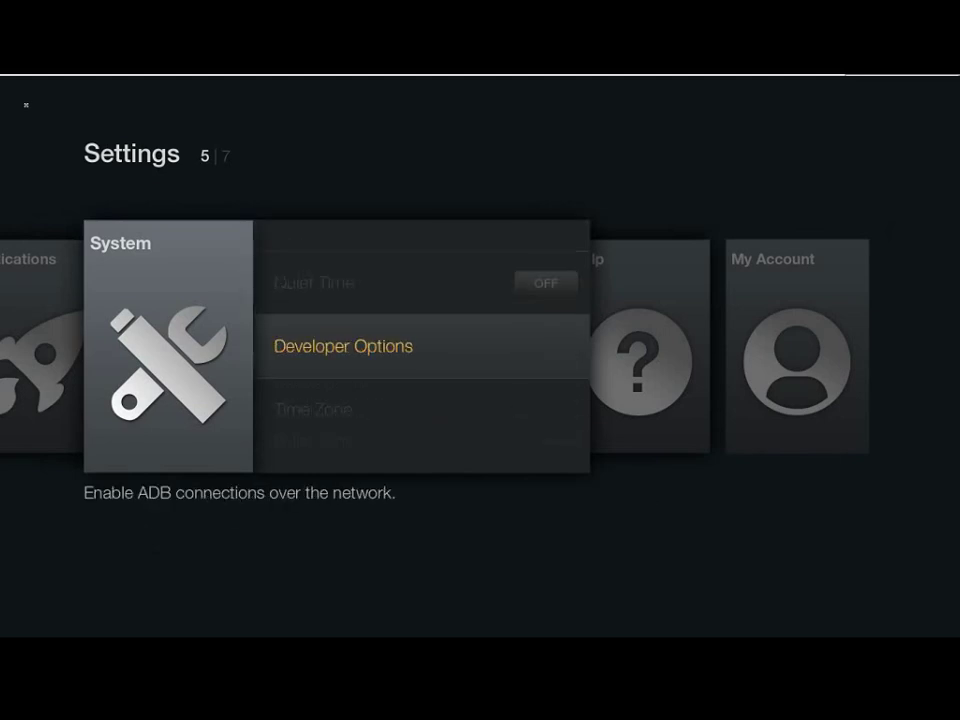
key(Return)
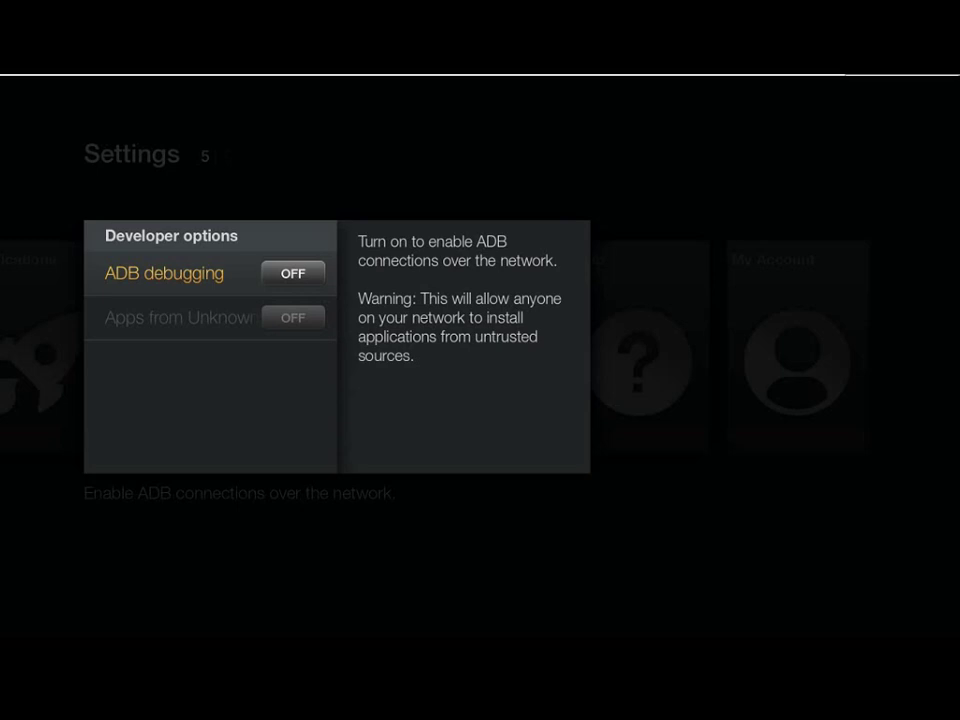
key(Return)
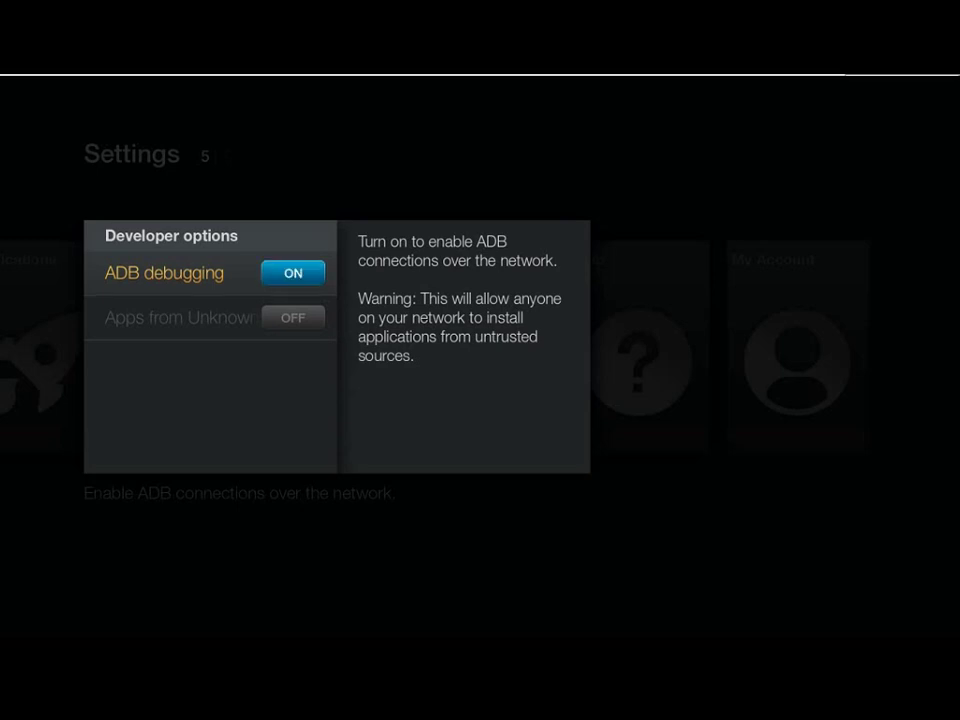
Allow apps from unknown sources, accept the security warning and leave the developer options
key(Down)
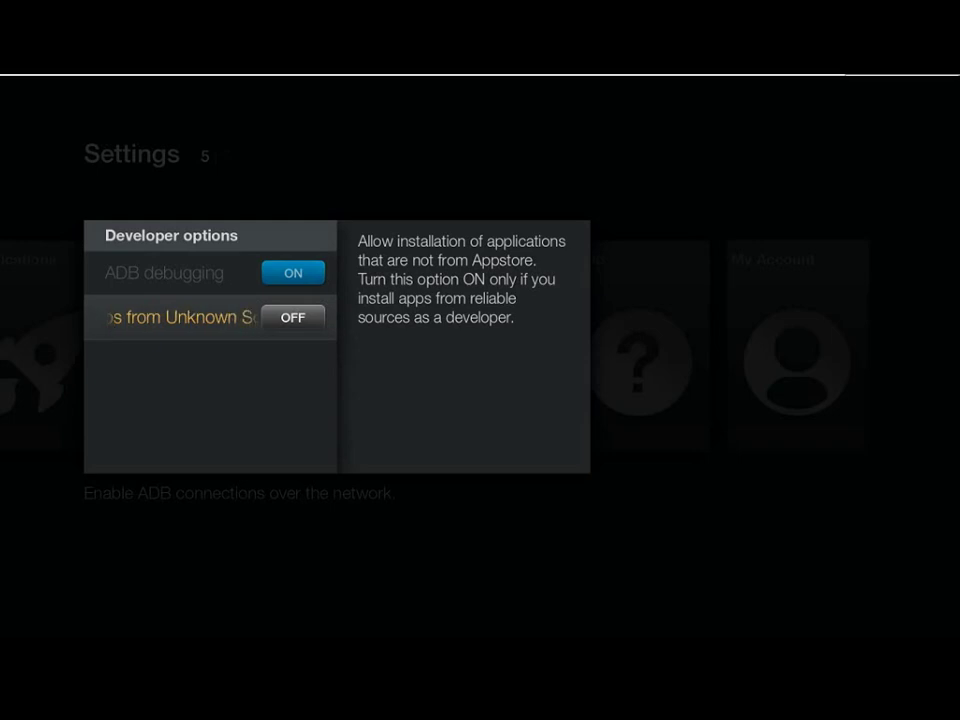
key(Return)
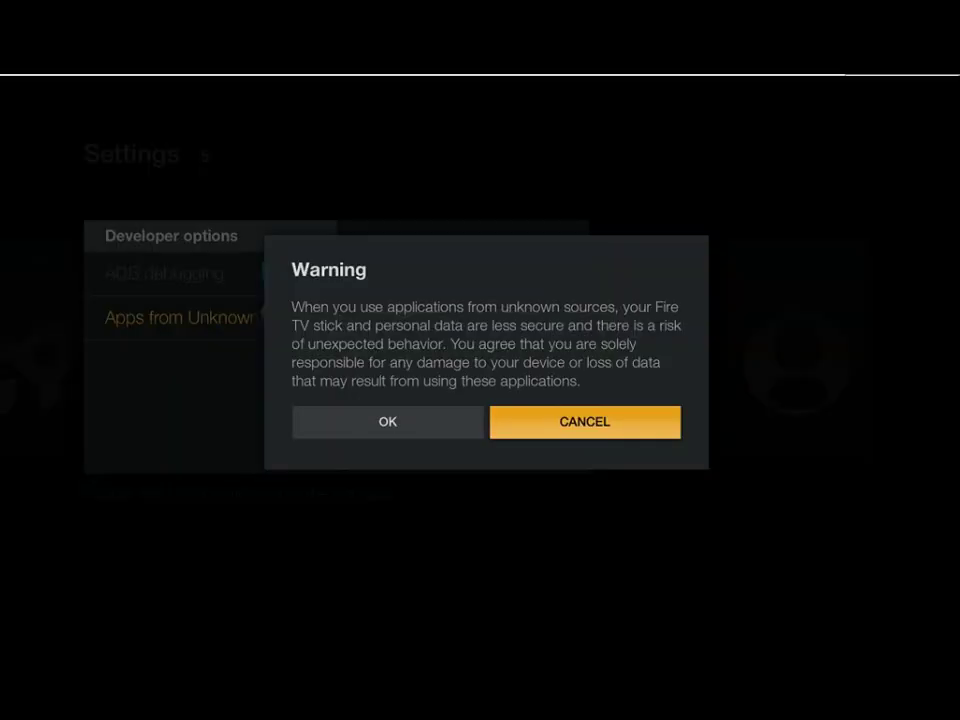
key(Left)
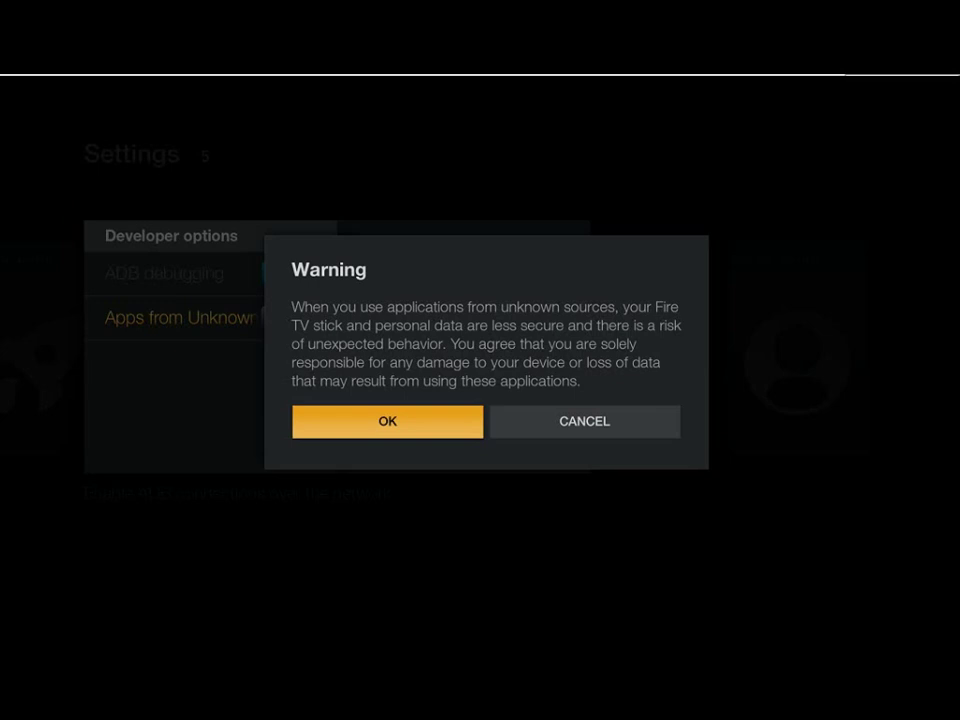
key(Return)
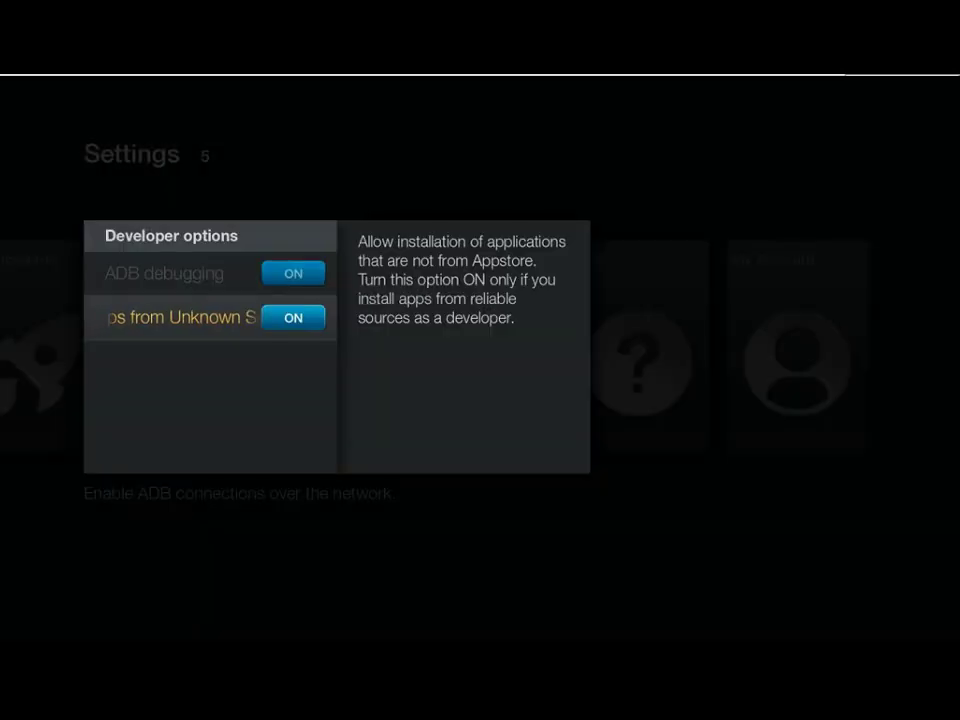
key(Escape)
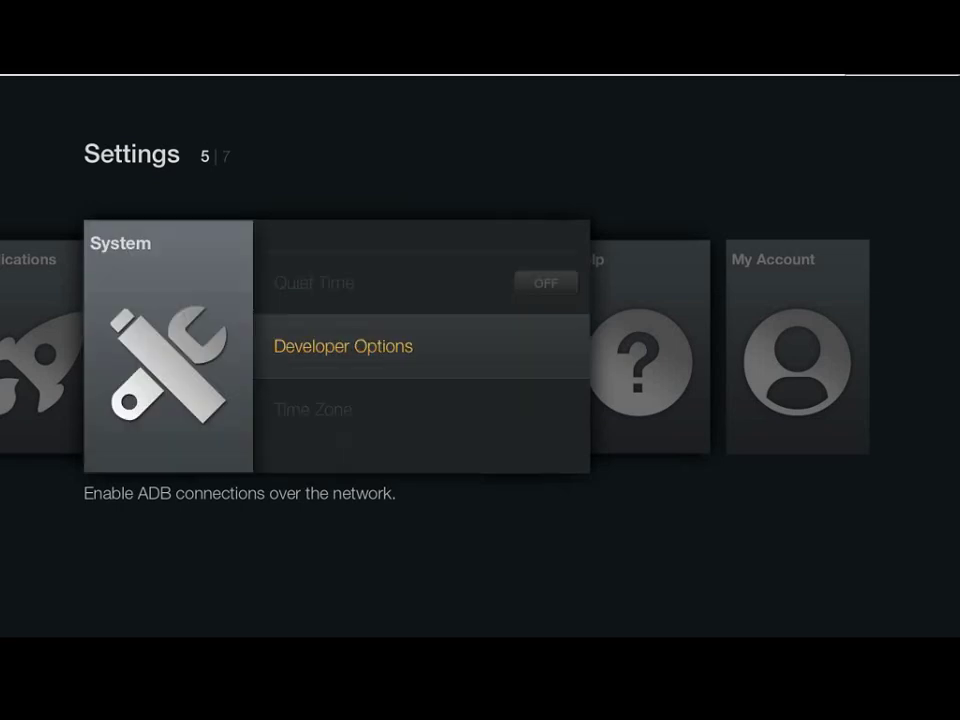
Open the Fire TV stick's About information and go to its network details
key(Up)
key(Up)
key(Up)
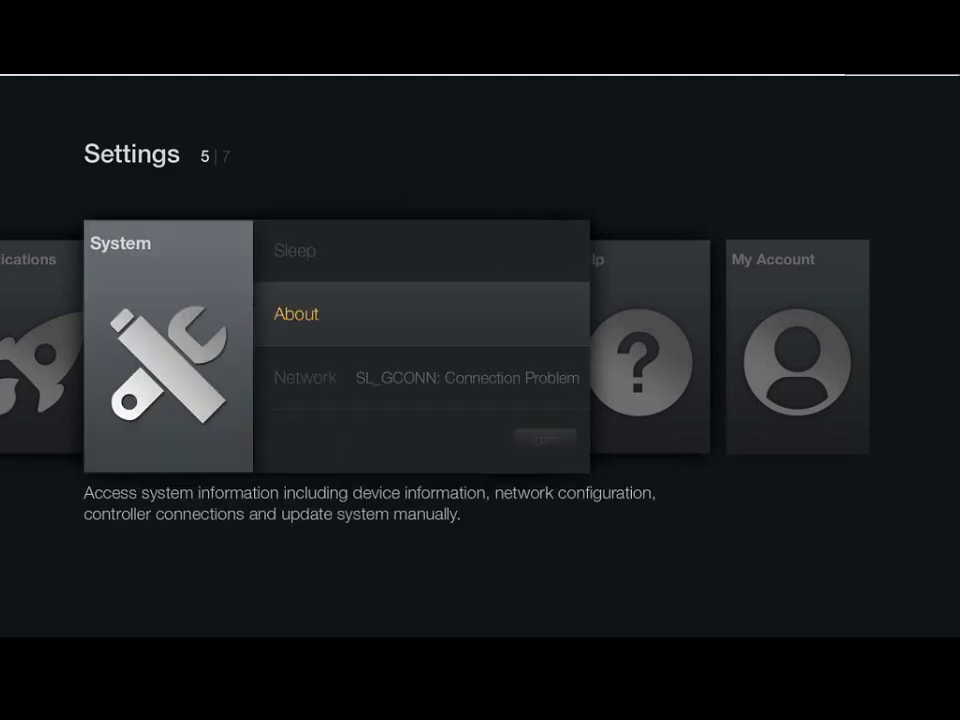
key(Return)
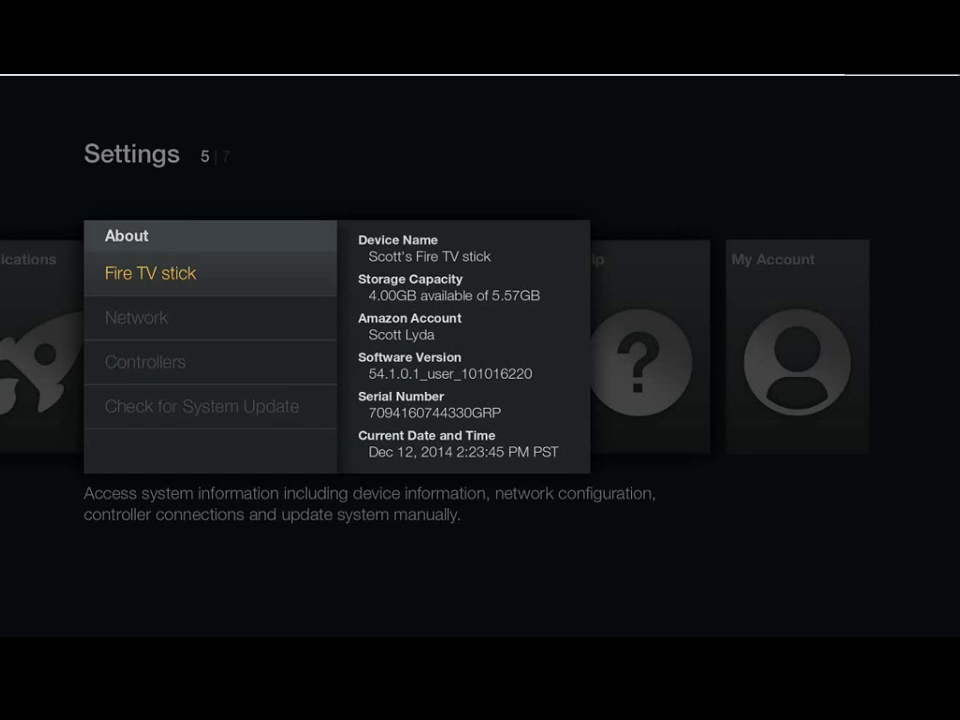
key(Down)
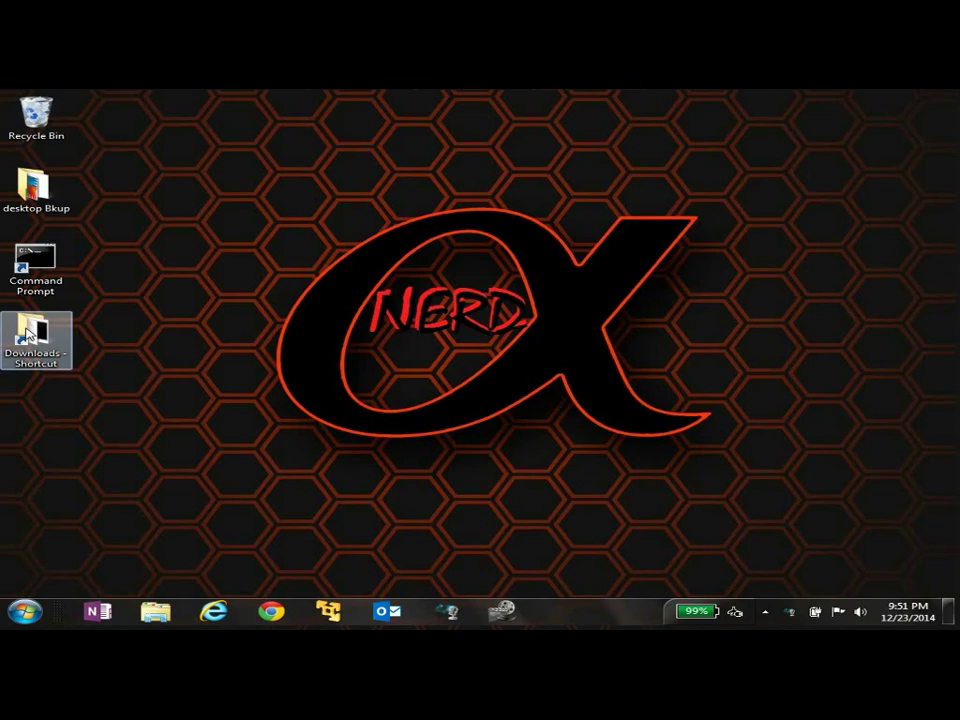
On the Windows computer, run adb-setup-1.3.exe from the Downloads folder and install ADB and Fastboot system-wide
double_click(30, 335)
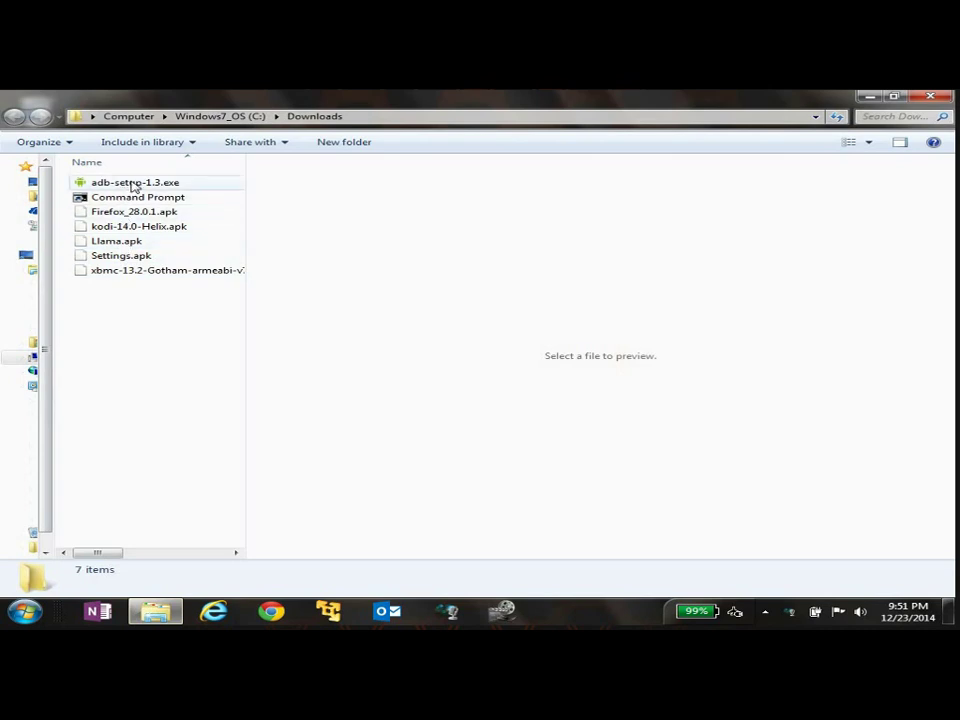
double_click(133, 184)
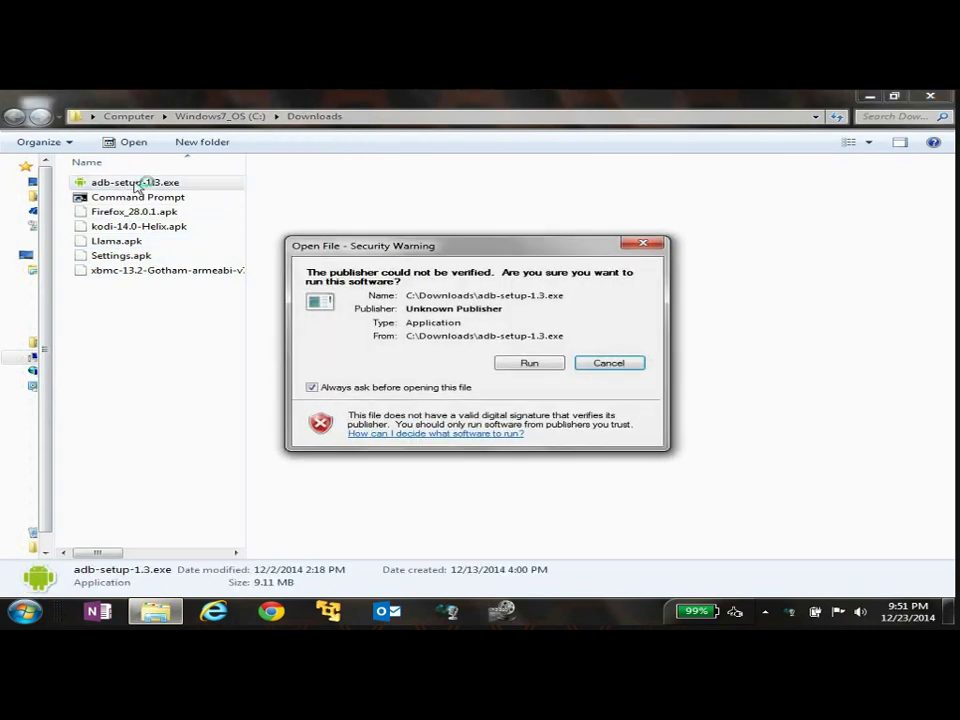
click(530, 363)
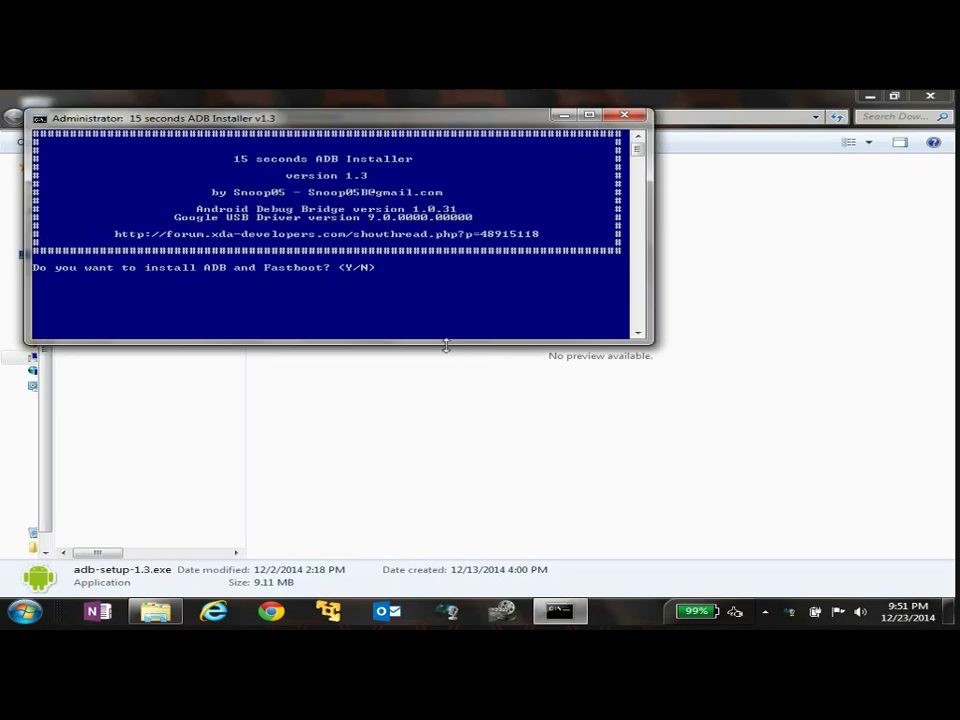
text(y)
key(Return)
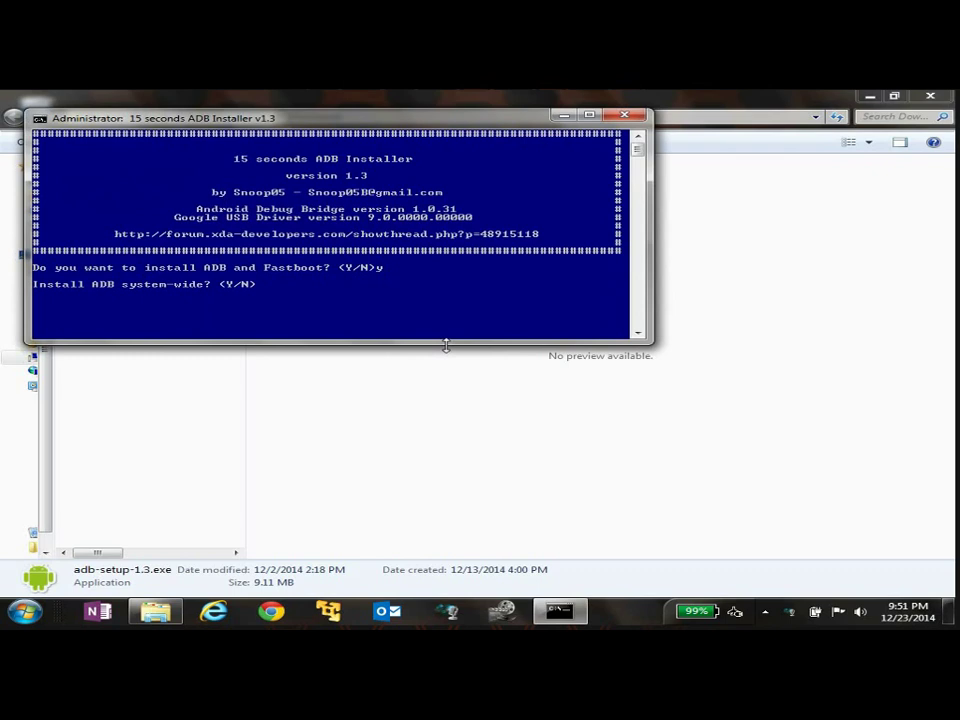
text(y)
key(Return)
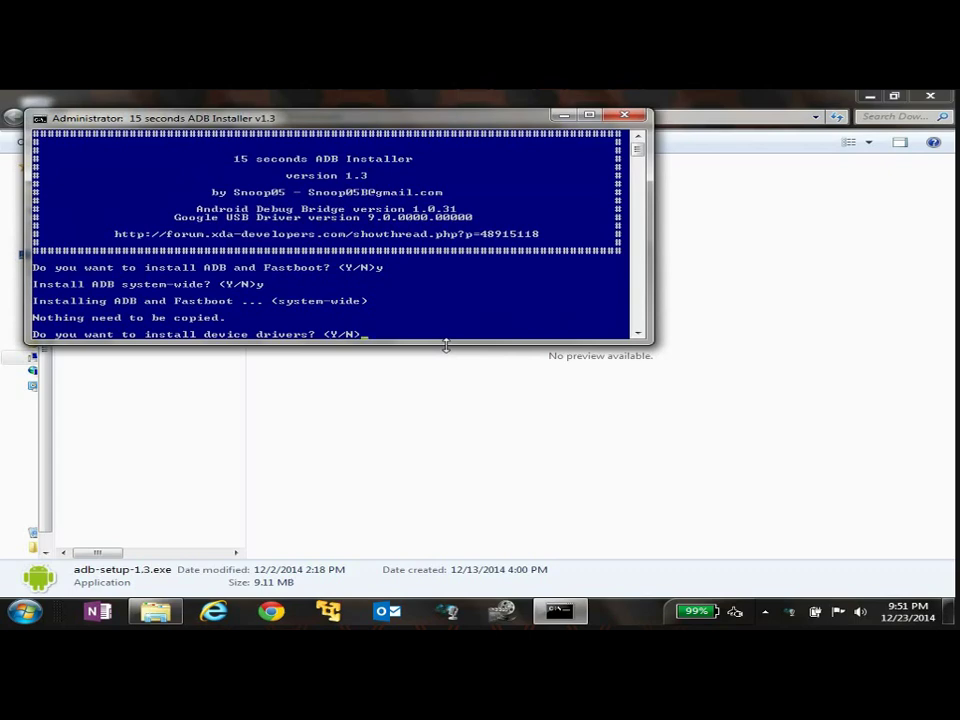
Agree to install the device drivers and complete the Device Driver Installation Wizard
text(y)
key(Return)
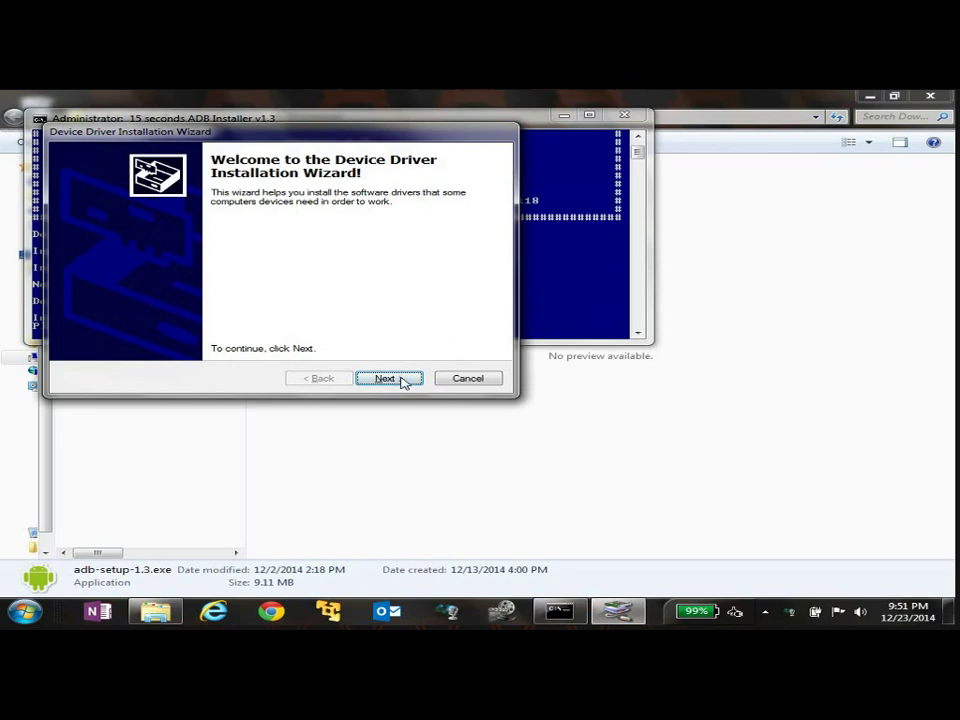
click(388, 378)
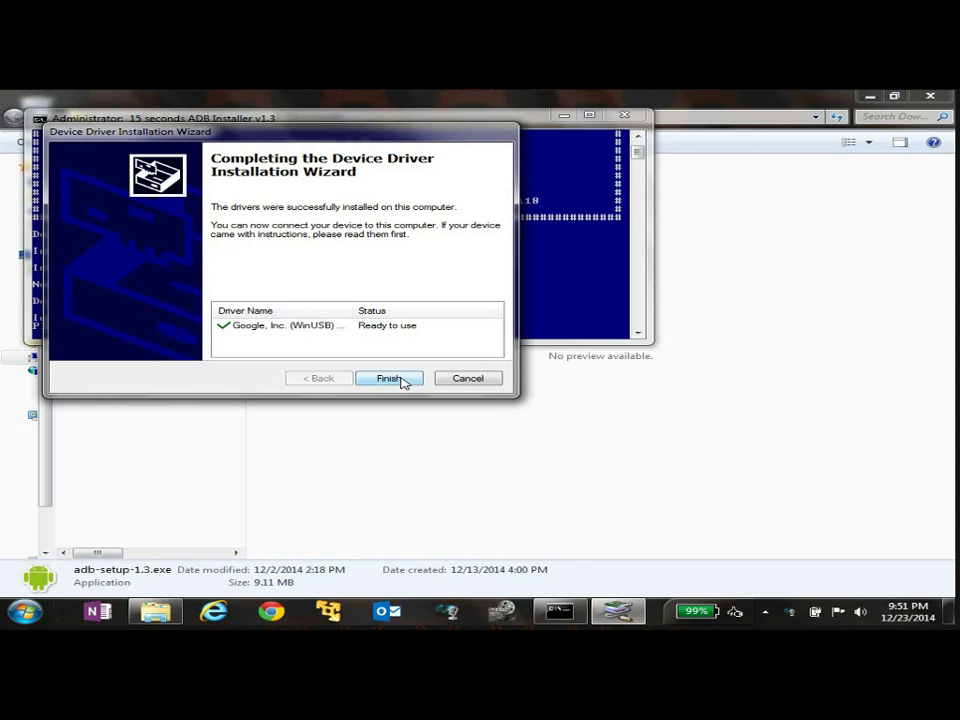
click(389, 378)
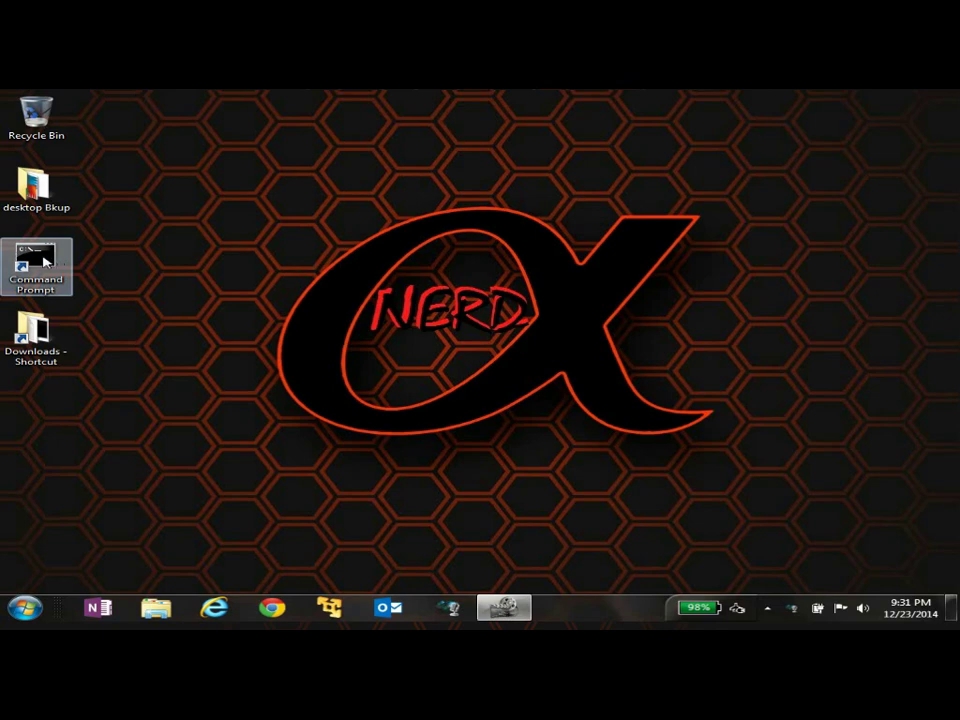
Open Command Prompt in the Downloads folder and connect ADB to the Fire TV stick at 192.168.1.6
double_click(43, 262)
drag(166, 120, 266, 180)
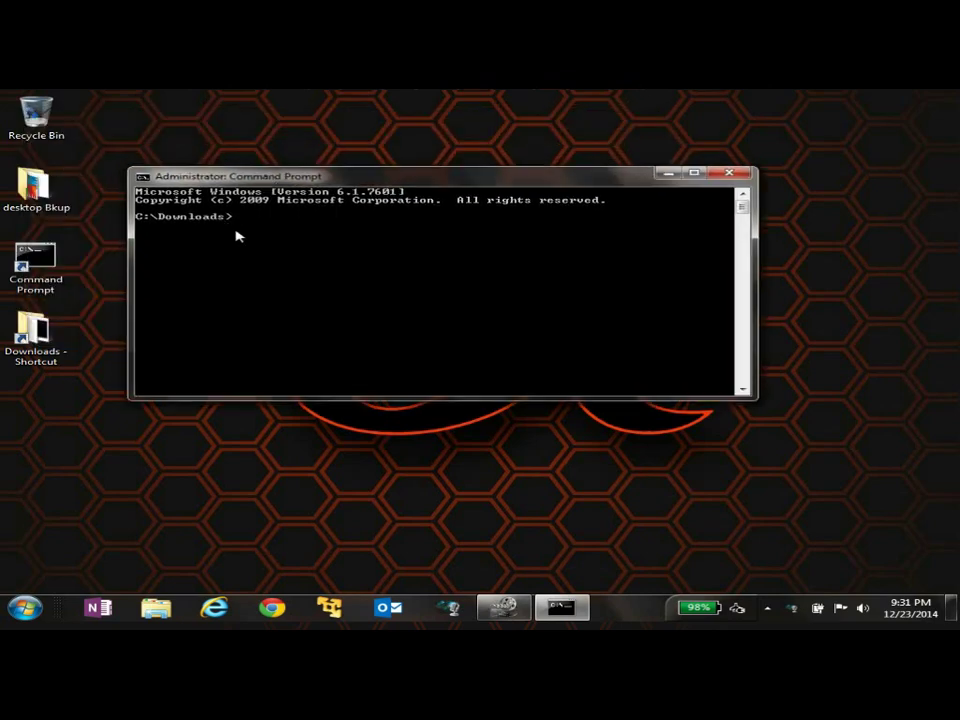
text(adb connect 192.168.1.6)
key(Return)
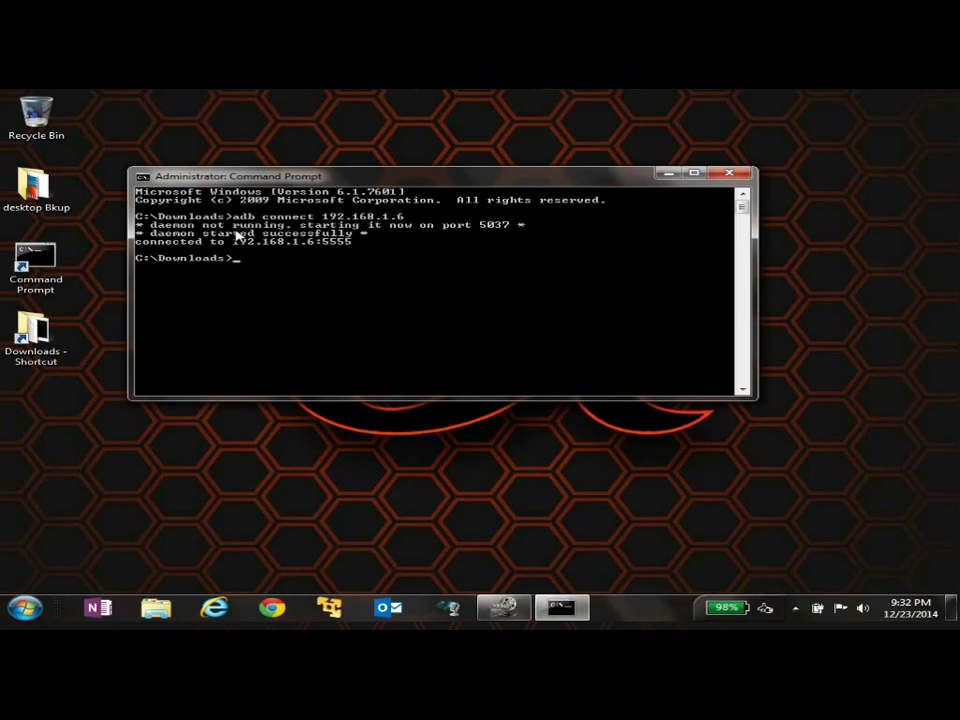
Install Settings.apk on the connected Fire TV stick with the adb install command
text(adb install set)
key(Tab)
key(Return)
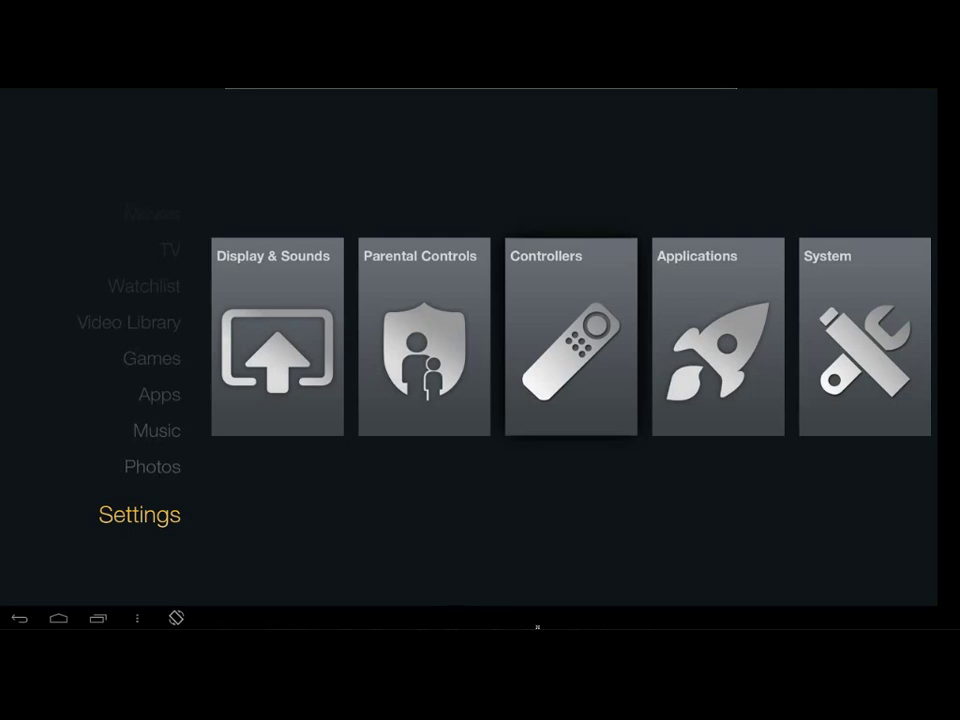
Switch to the Fire TV settings and open the list for managing all installed applications
key(Right)
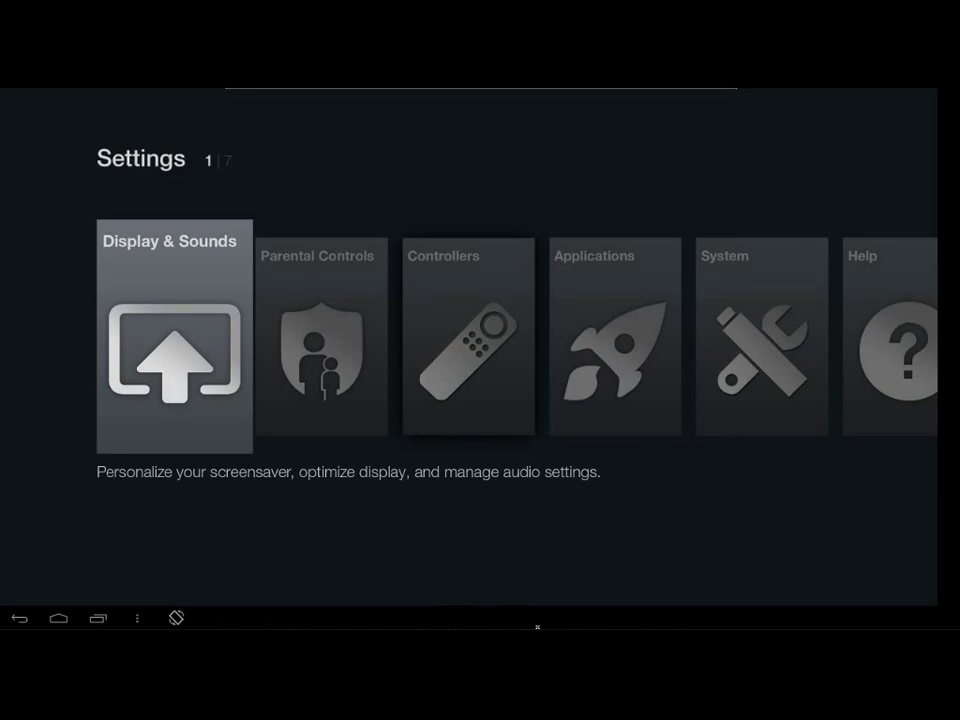
key(Right)
key(Right)
key(Right)
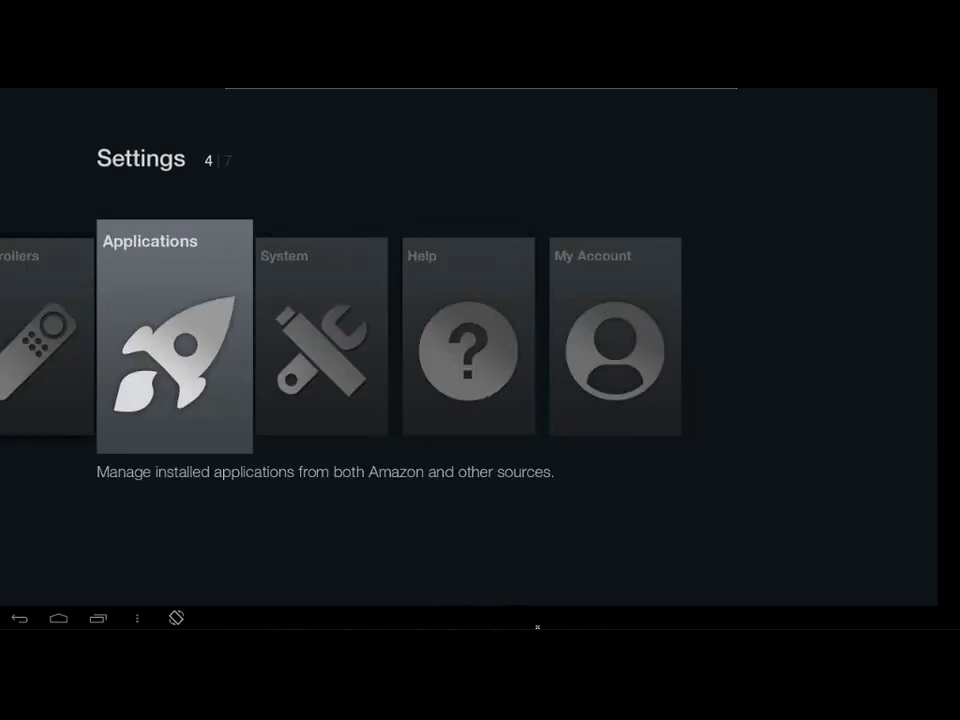
key(Return)
key(Down)
key(Down)
key(Down)
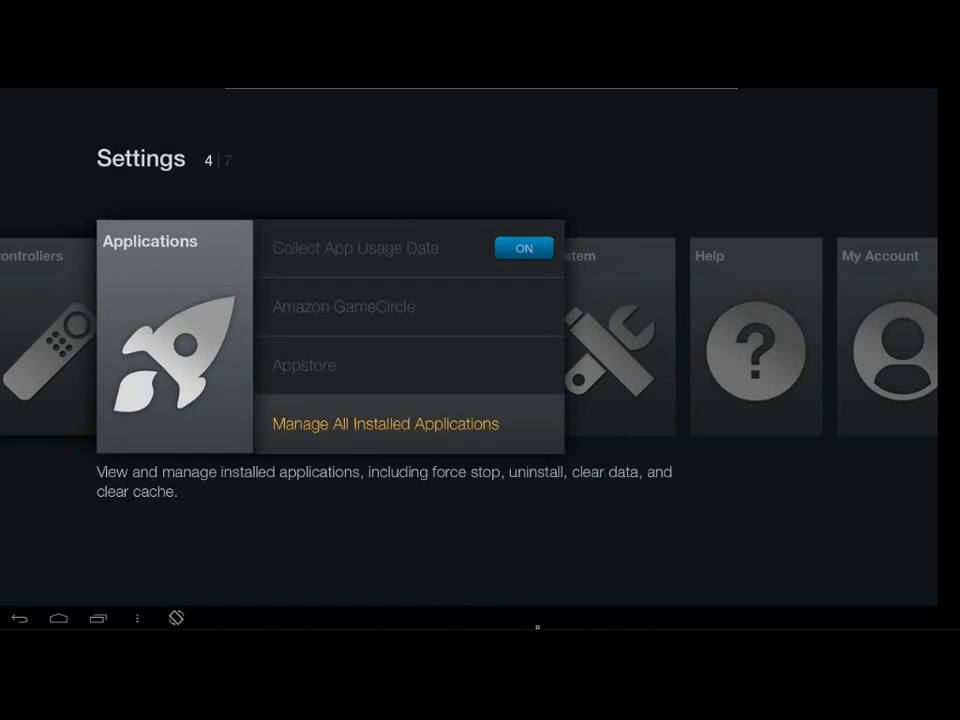
key(Return)
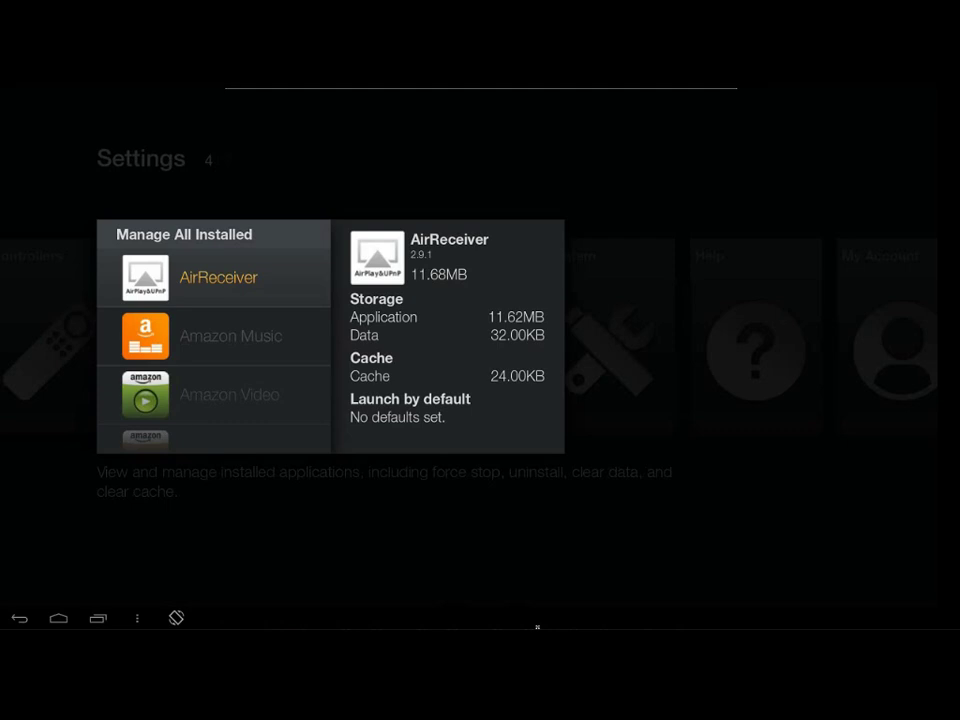
Find the sideloaded Settings app among the installed applications and launch it
key(Down)
key(Down)
key(Down)
key(Down)
key(Down)
key(Down)
key(Down)
key(Down)
key(Down)
key(Down)
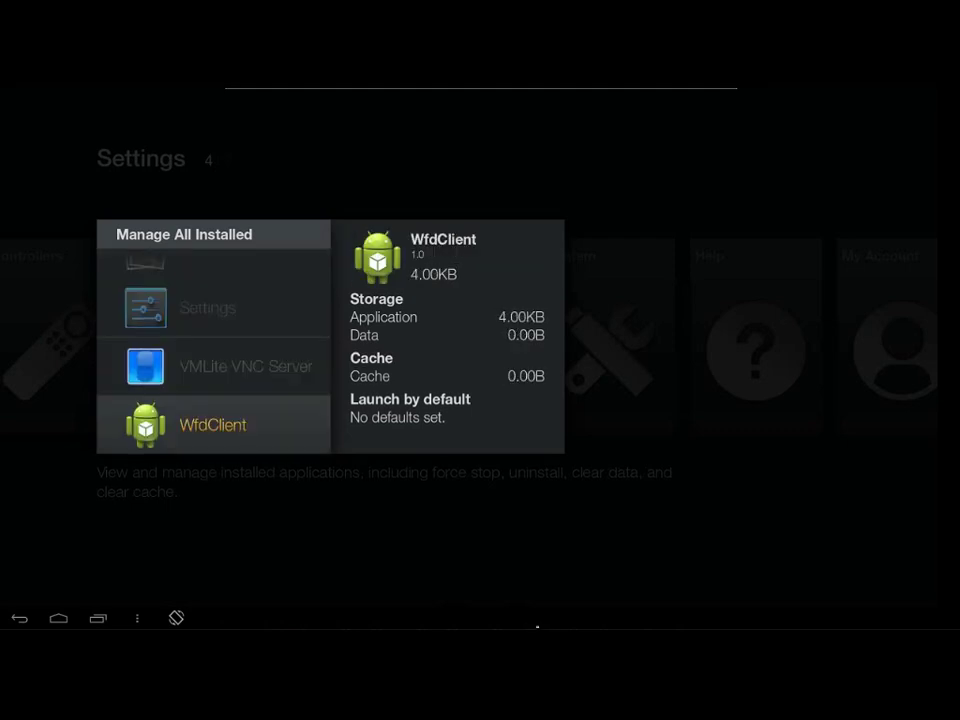
key(Up)
key(Up)
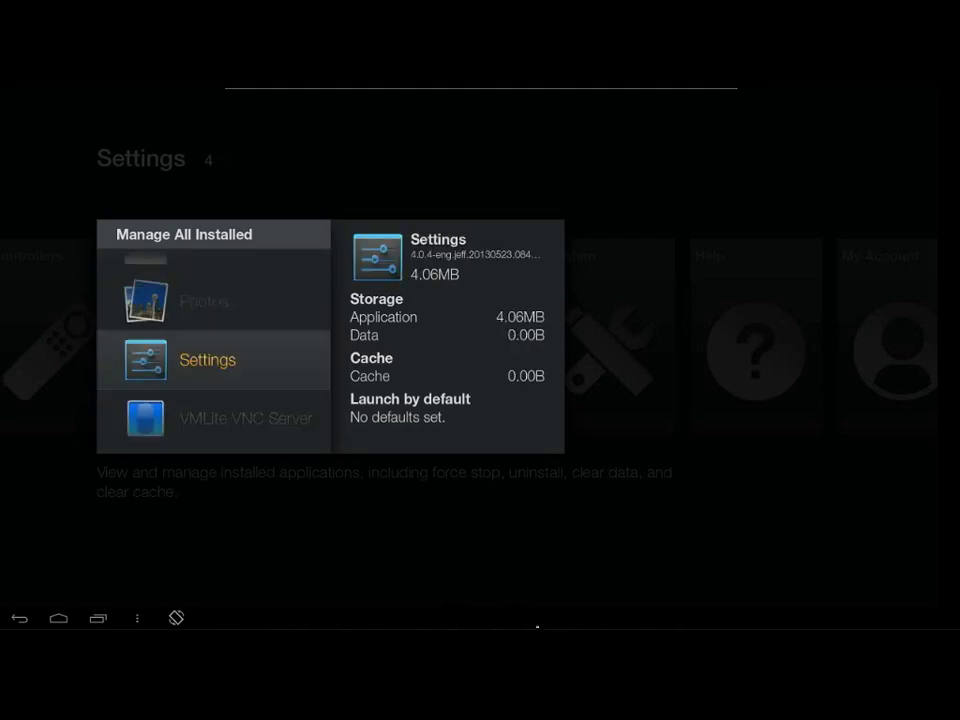
key(Return)
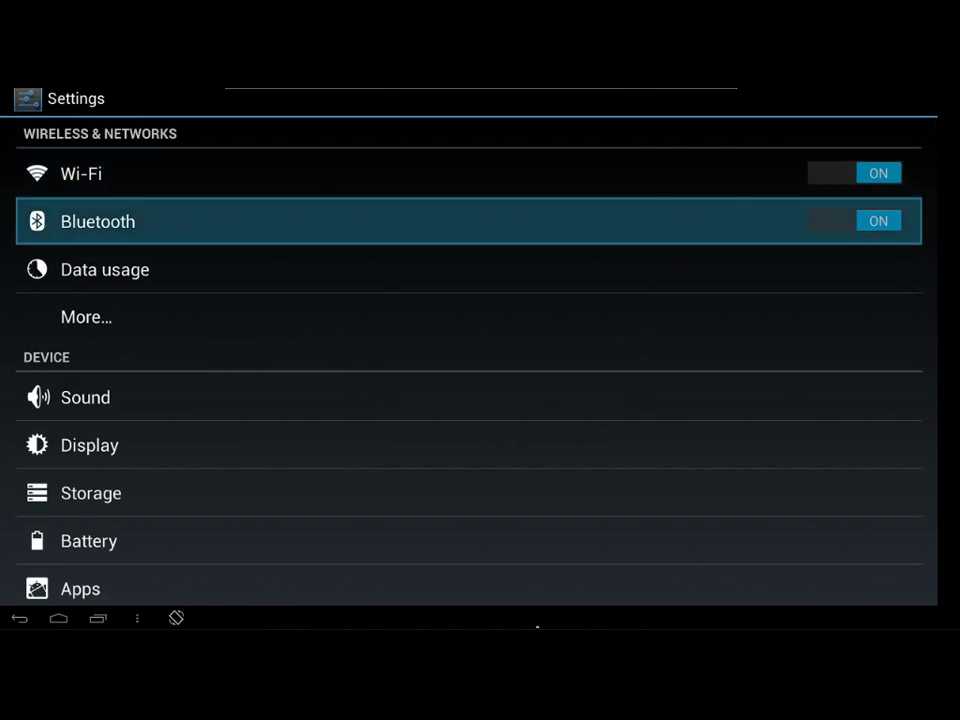
Open the Bluetooth settings and search for available devices
key(Return)
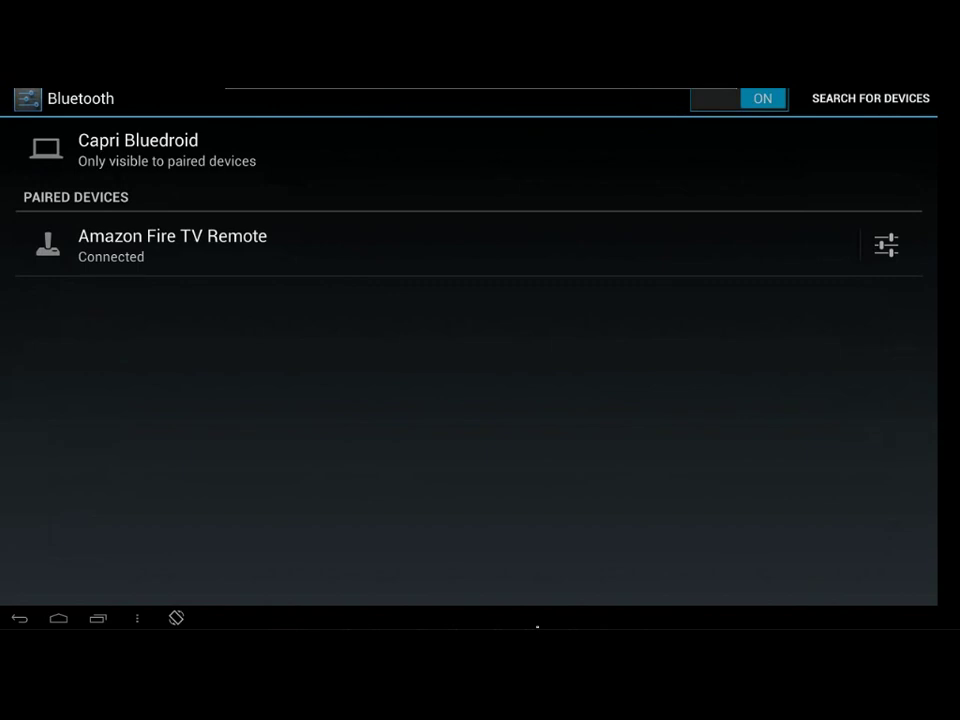
key(Right)
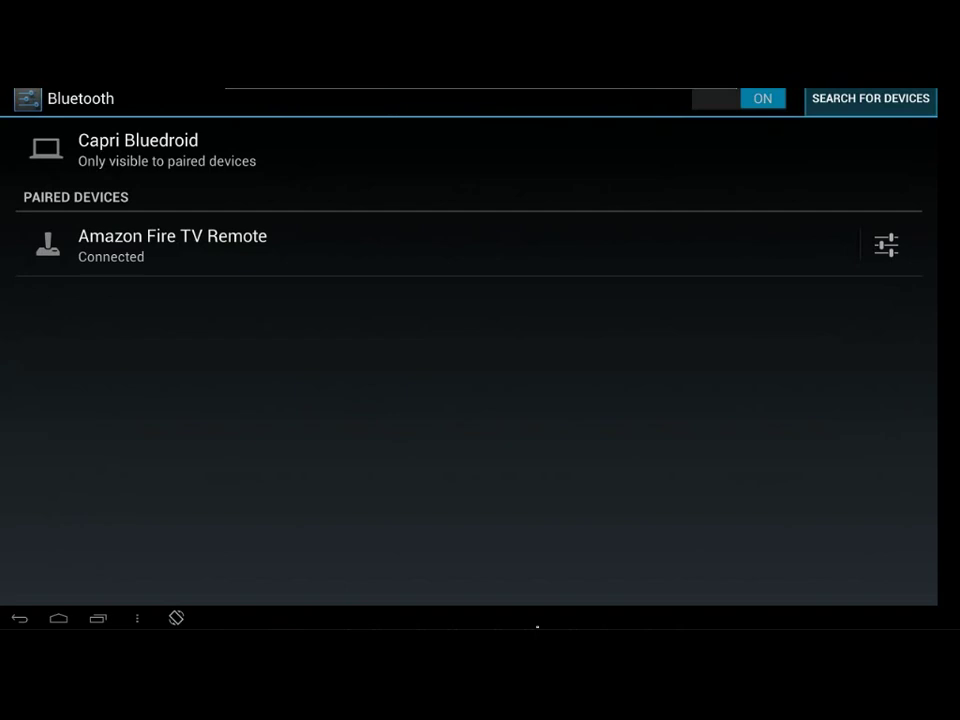
click(871, 98)
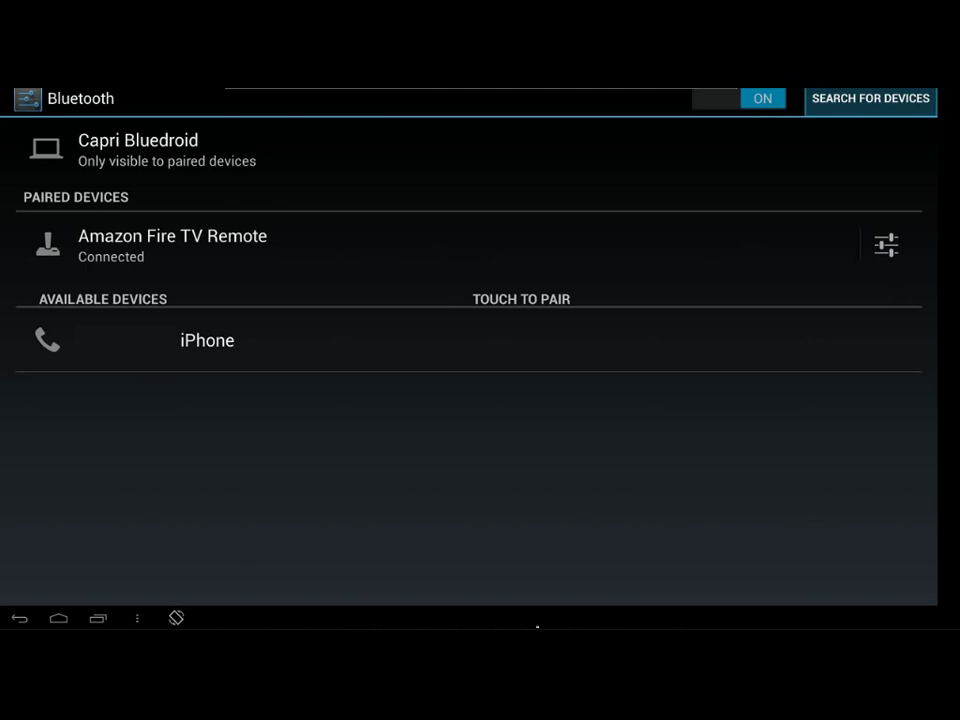
Search for Bluetooth devices again and pair the Fire TV stick with the Brookstone-VK device
click(871, 98)
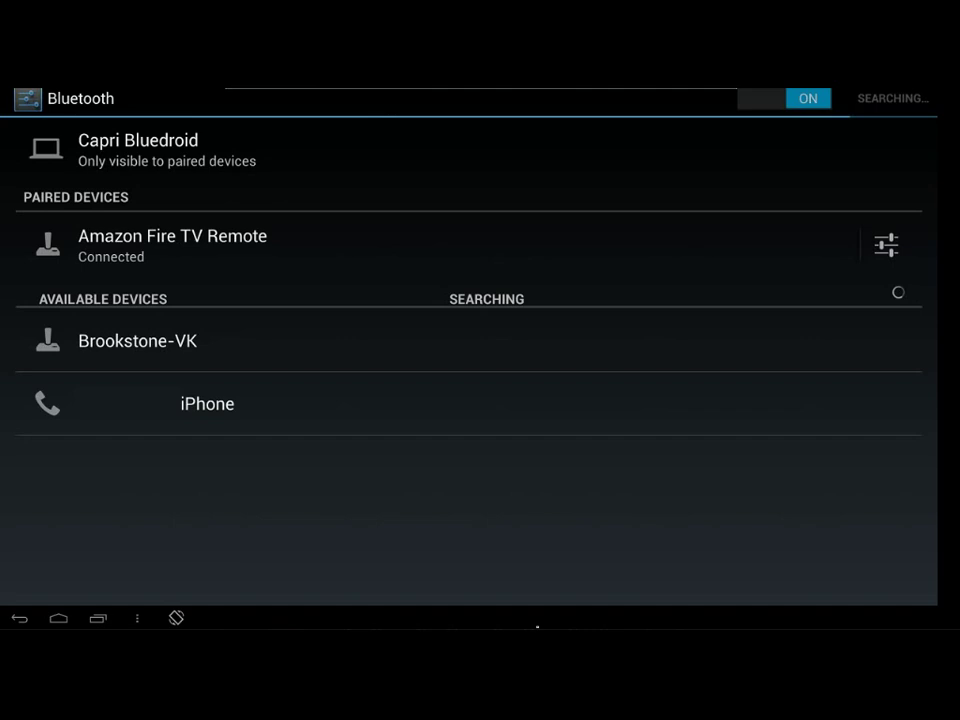
key(Down)
key(Down)
key(Down)
key(Return)
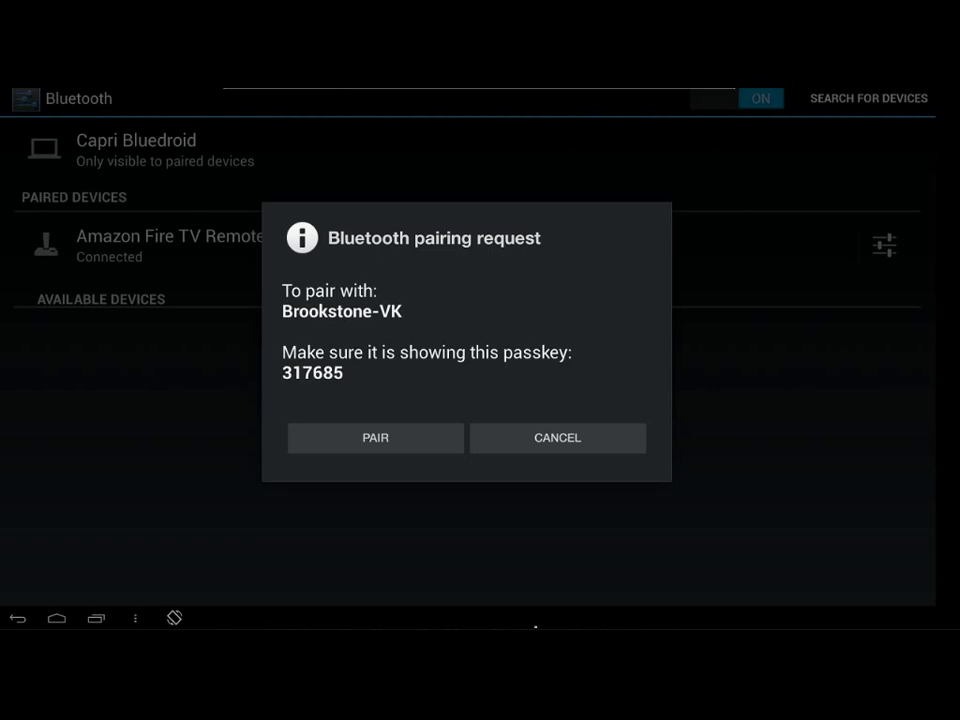
key(Return)
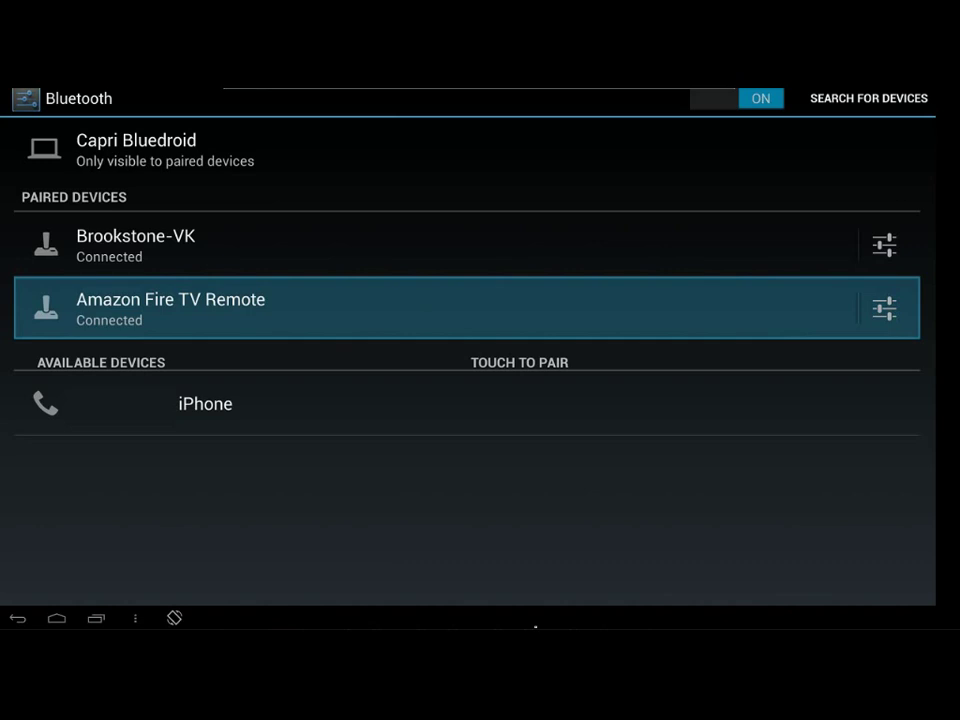
Leave the sideloaded Settings app and go back through the Fire TV settings categories to Display & Sounds
key(Up)
key(Up)
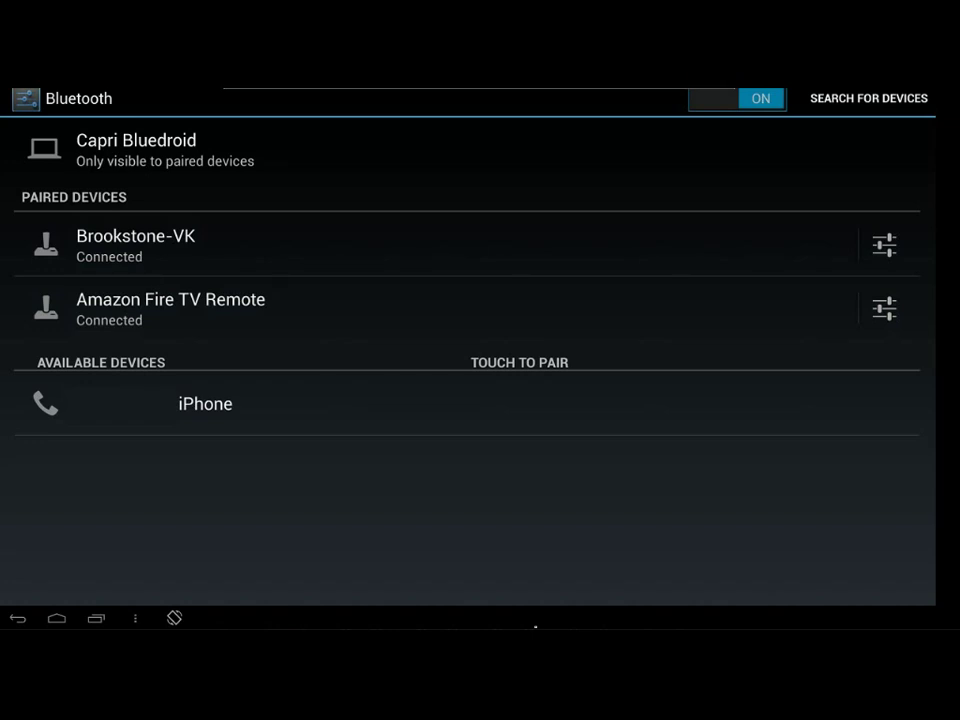
key(Escape)
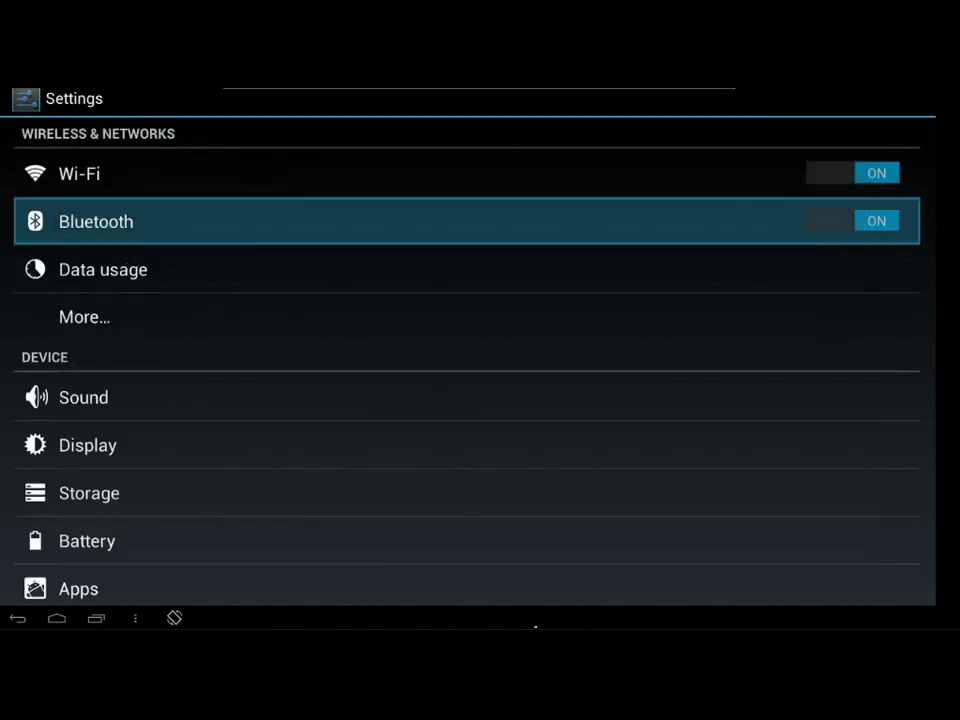
key(Escape)
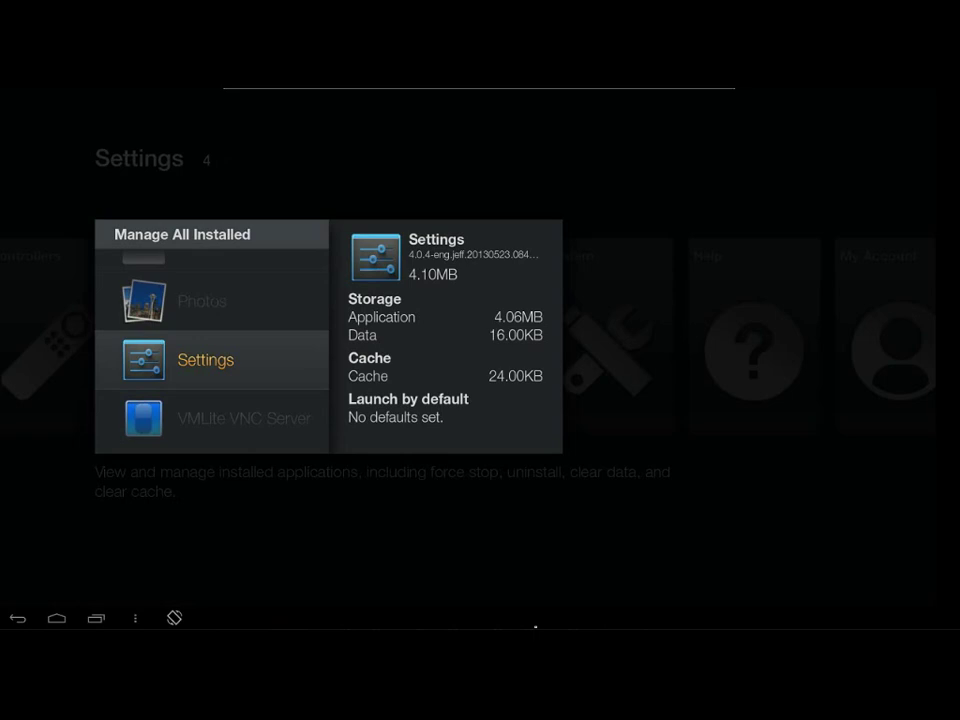
key(Escape)
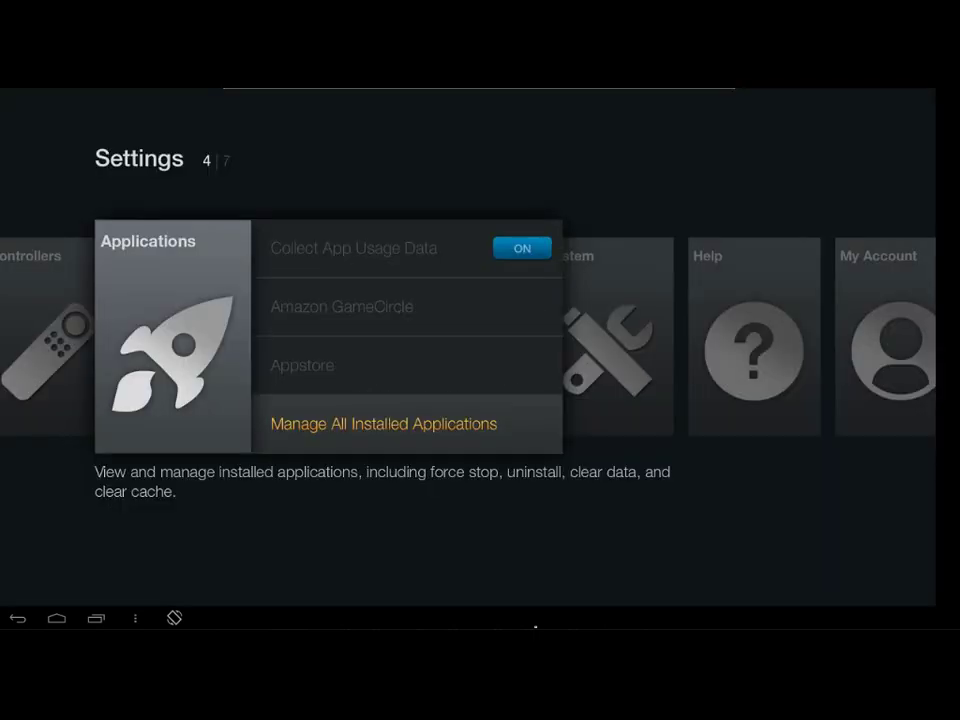
key(Escape)
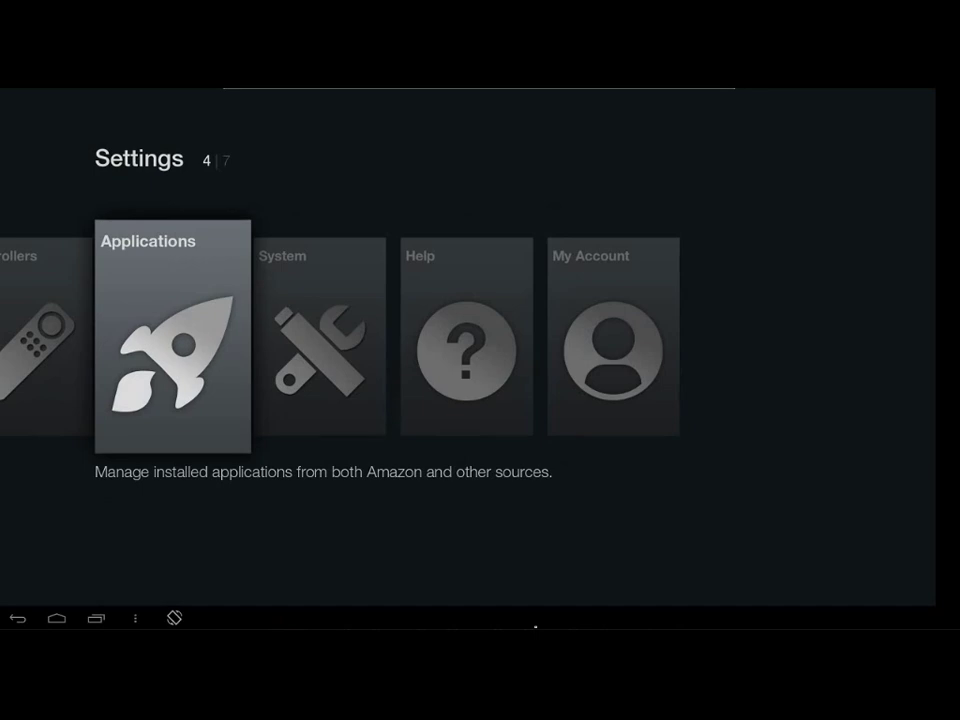
key(Left)
key(Left)
key(Left)
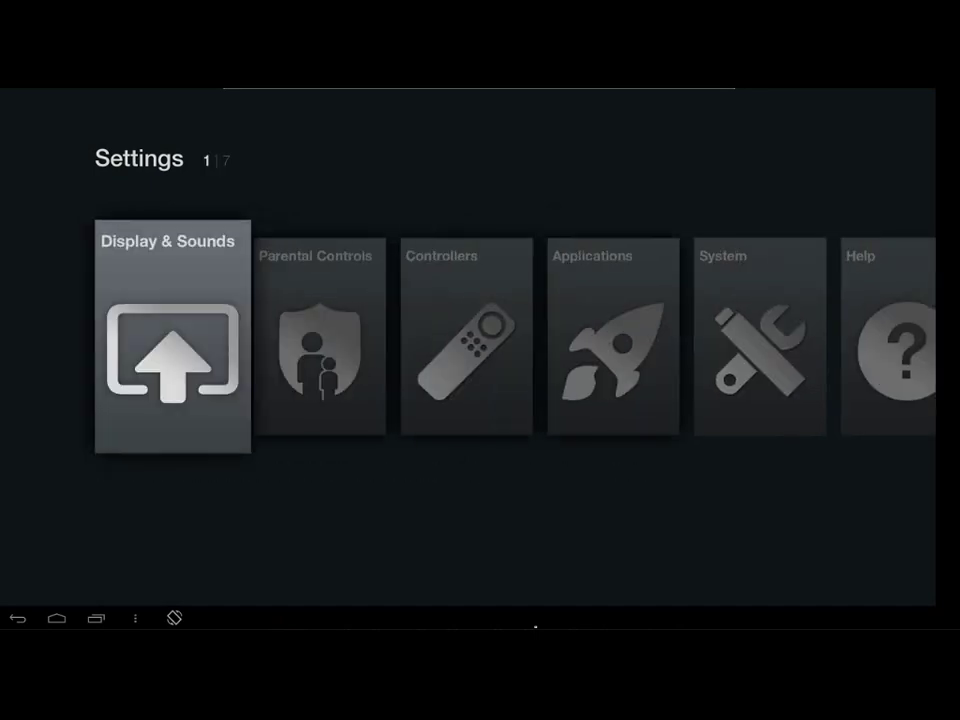
key(Left)
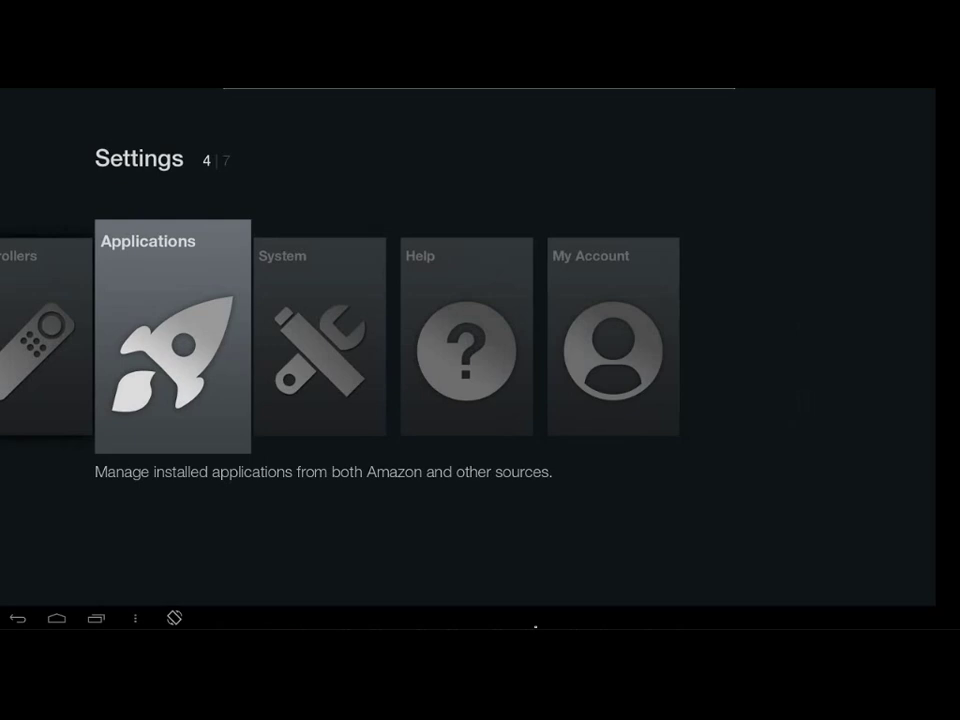
Open the list for managing all installed applications under the Fire TV's Applications settings
key(Right)
key(Right)
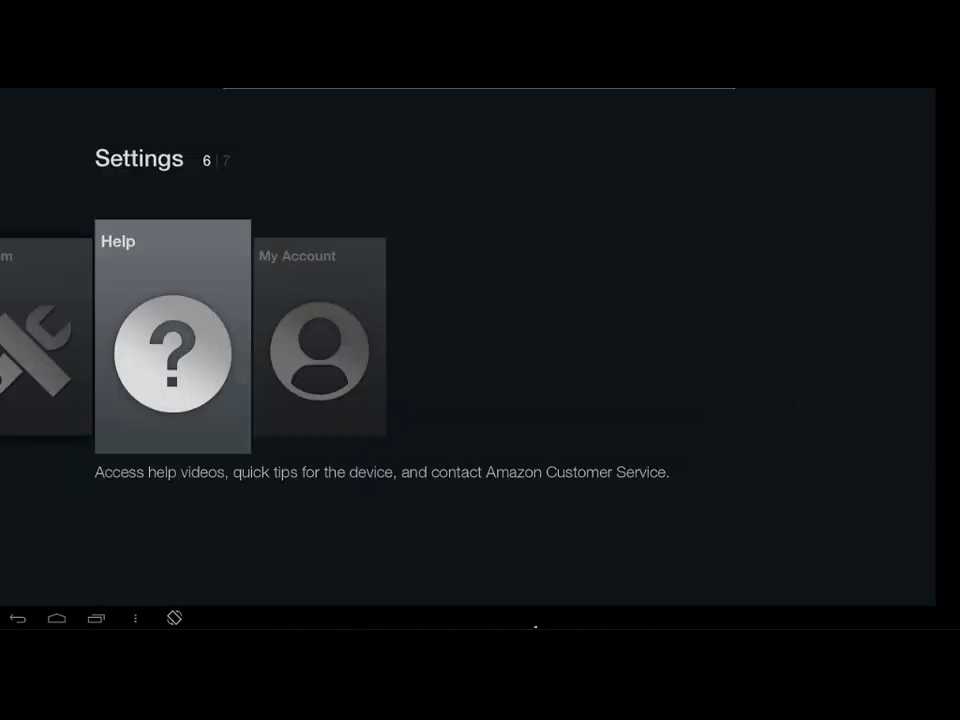
key(Left)
key(Left)
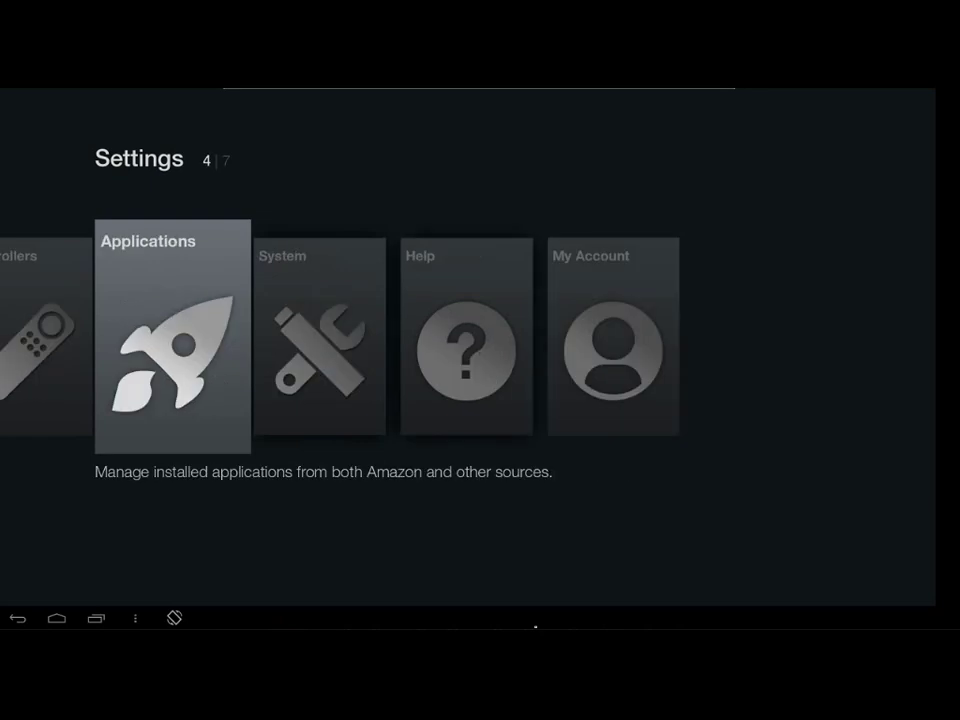
key(Return)
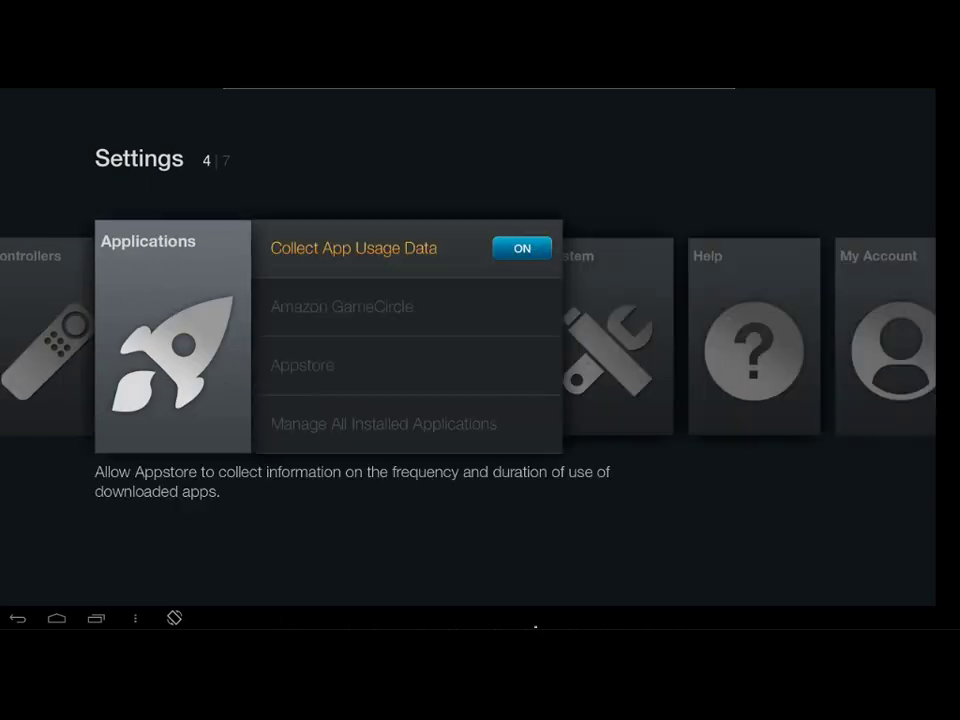
key(Down)
key(Down)
key(Down)
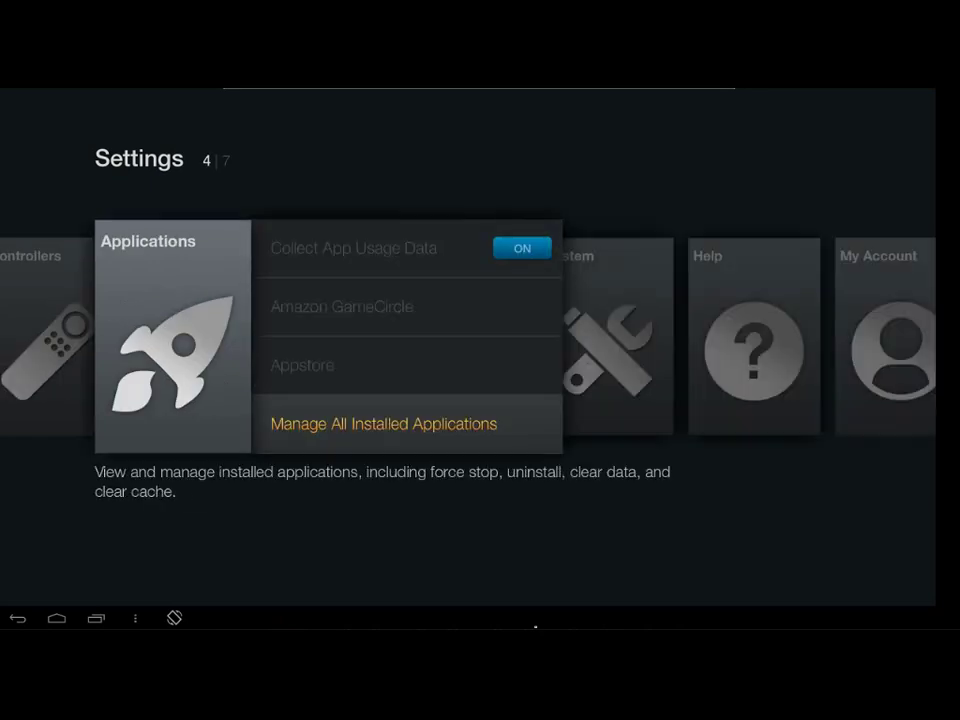
key(Return)
Find the sideloaded Settings app in the list of installed applications and launch it again
key(Down)
key(Down)
key(Down)
key(Down)
key(Down)
key(Down)
key(Down)
key(Down)
key(Down)
key(Down)
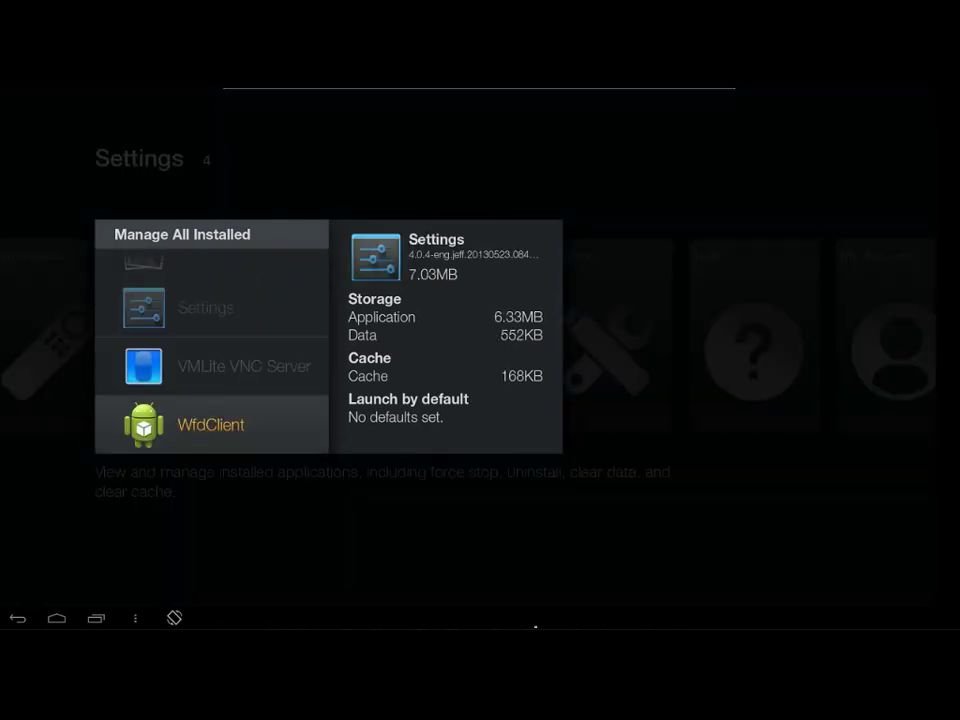
key(Up)
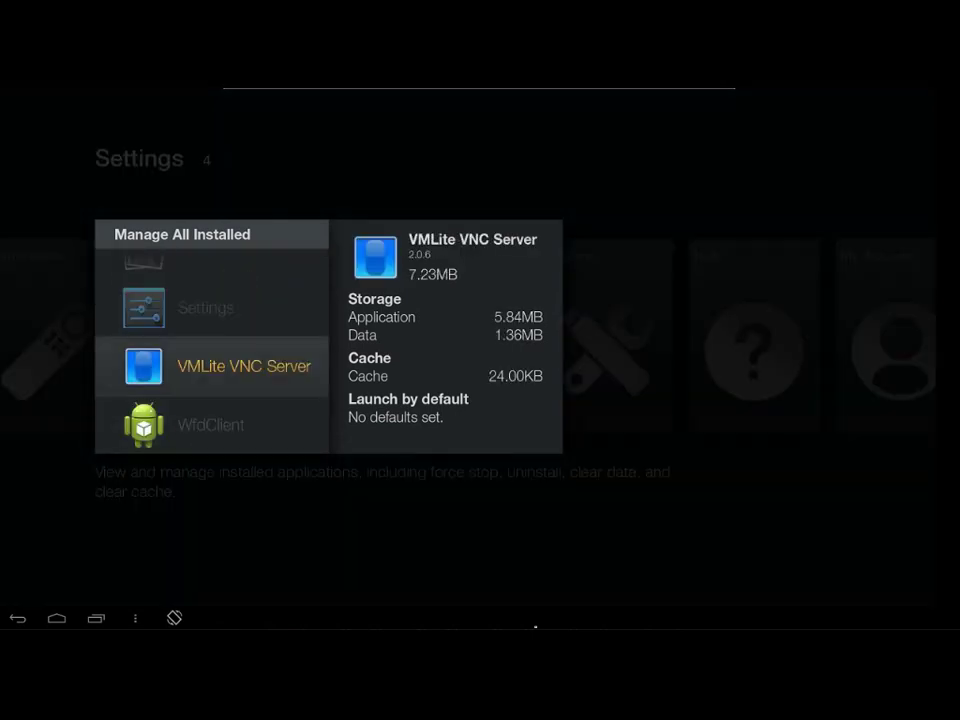
key(Up)
key(Return)
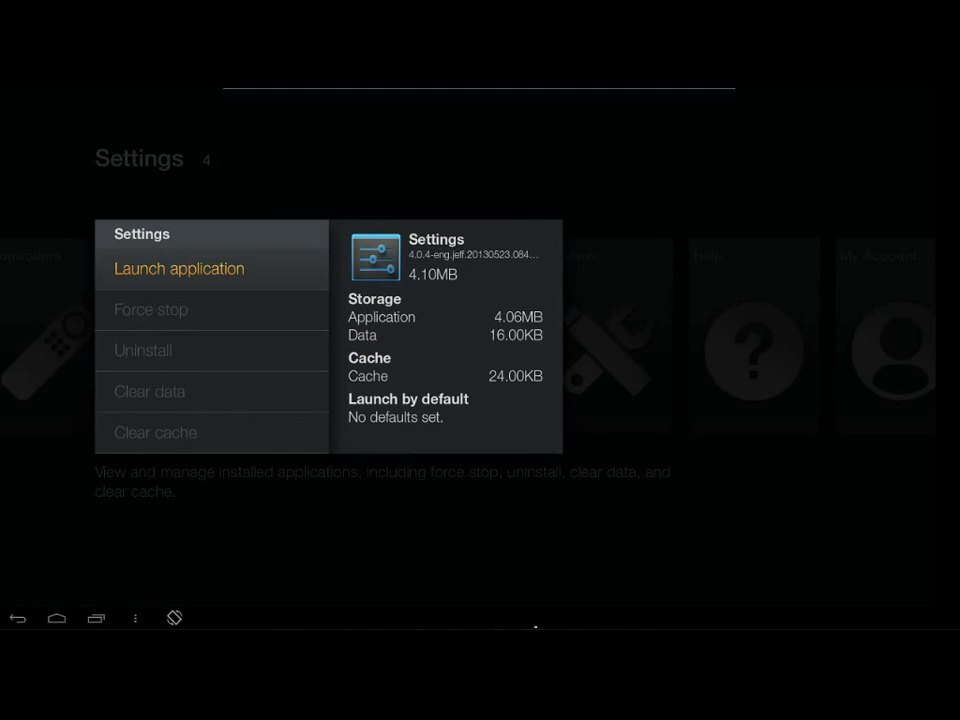
key(Return)
Open the Bluetooth settings and search for a second device to pair
key(Down)
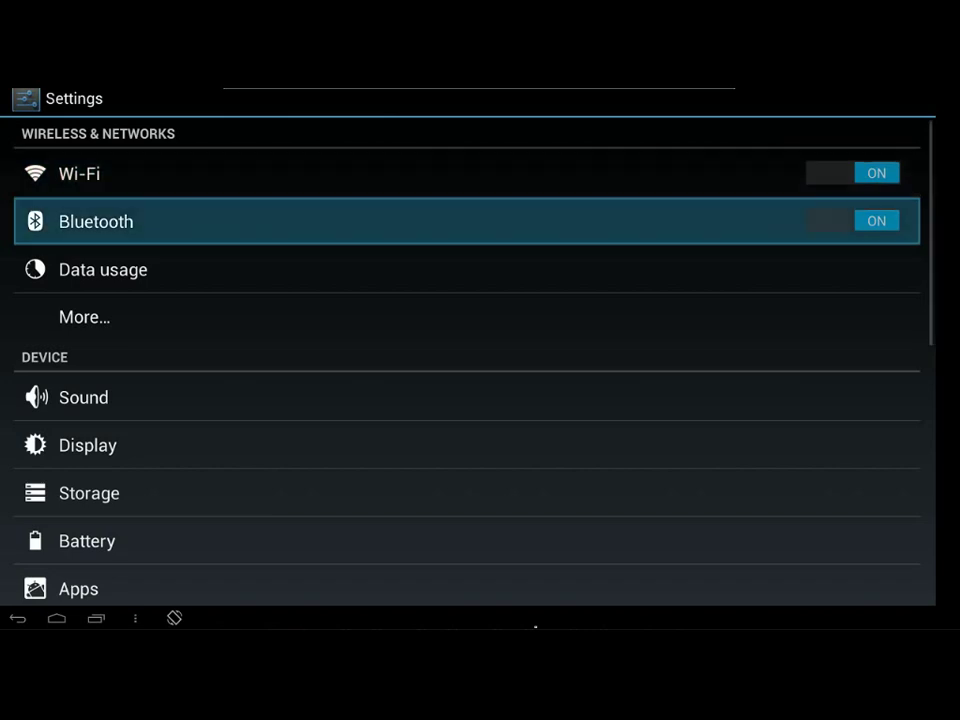
key(Return)
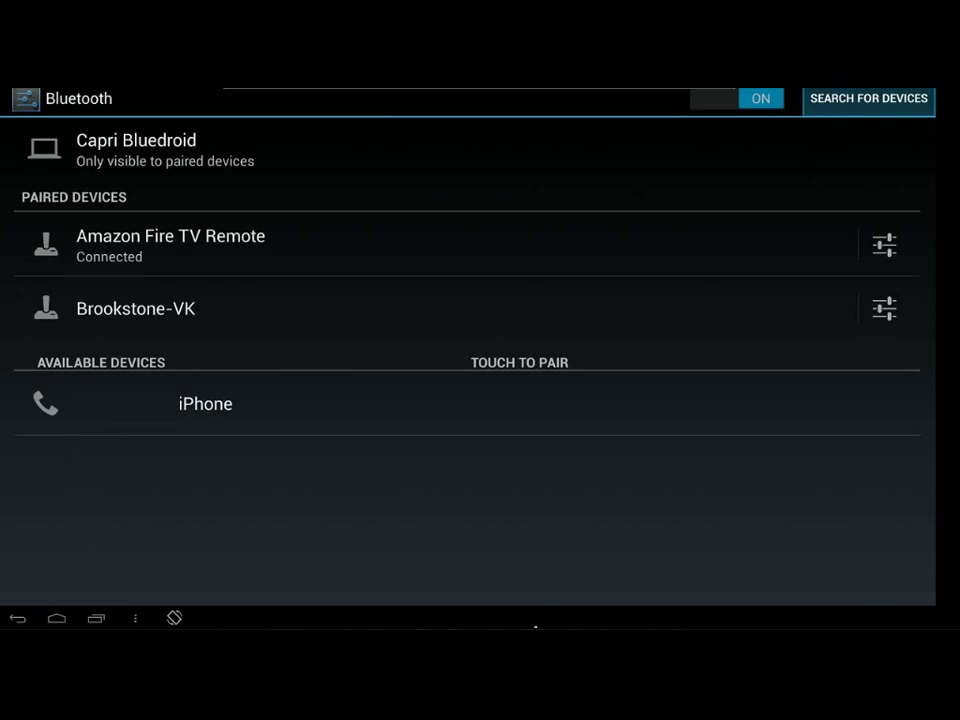
key(Return)
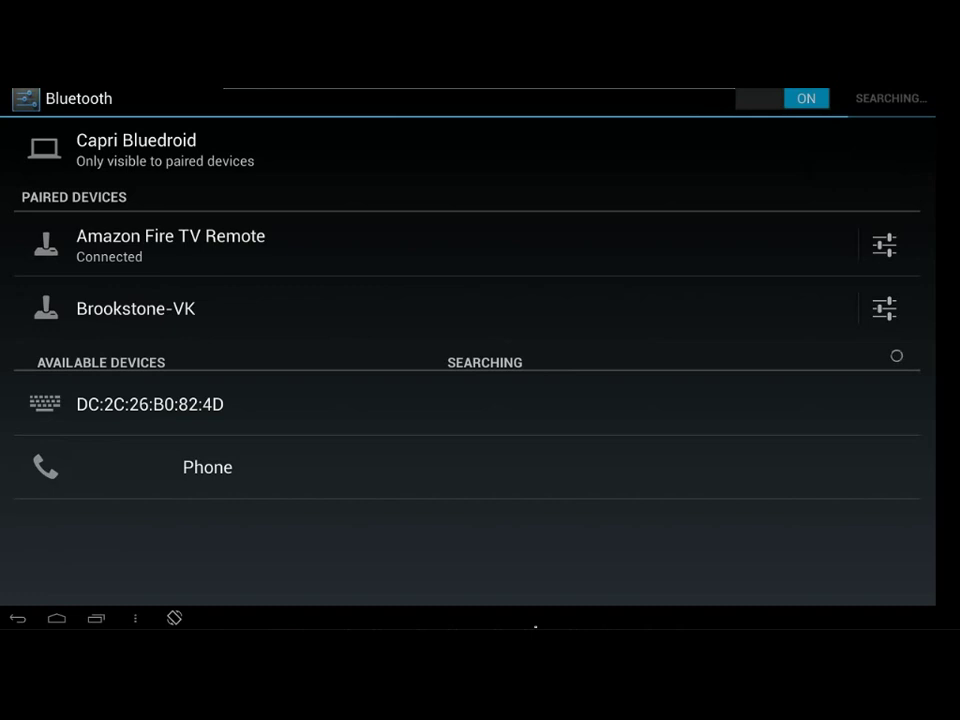
Select the discovered keyboard among the available Bluetooth devices and pair it as ZaggKeys Folio
click(170, 245)
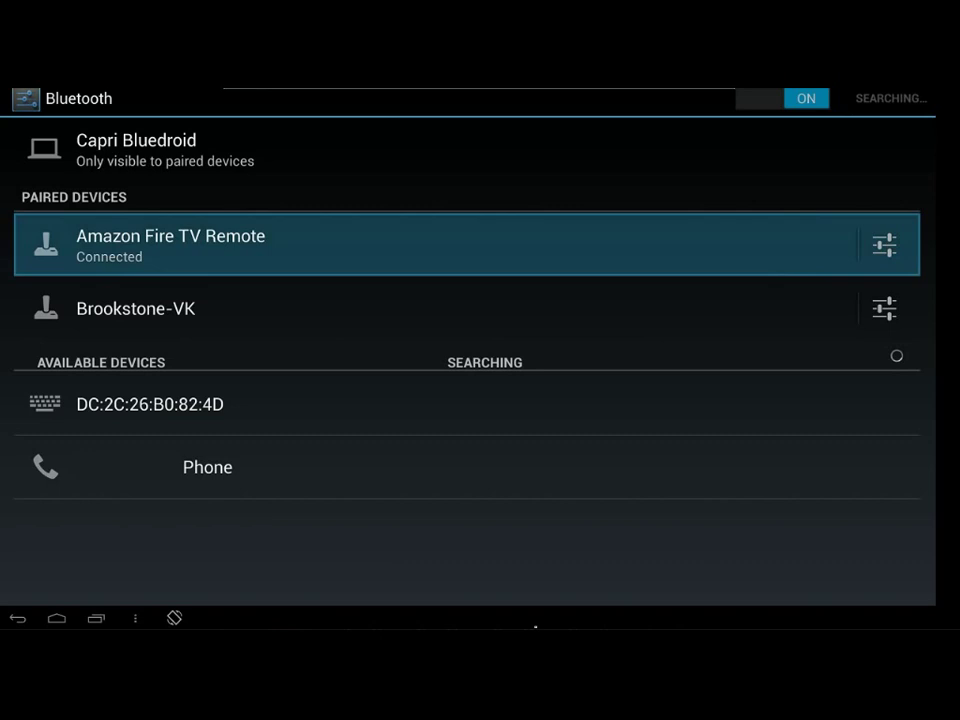
key(Down)
key(Down)
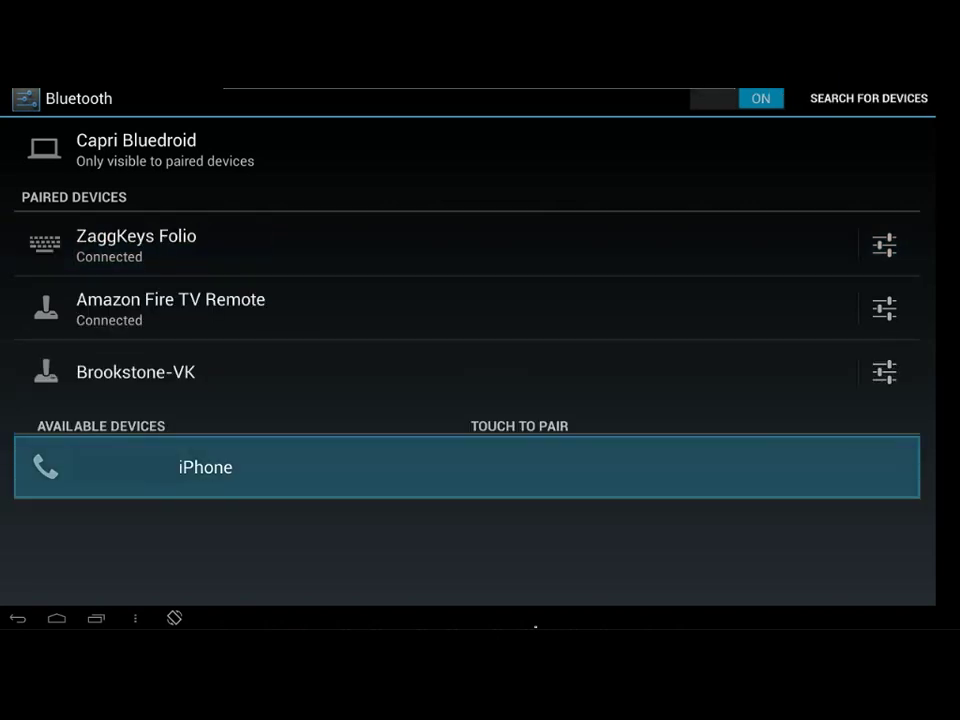
key(Up)
key(Up)
key(Up)
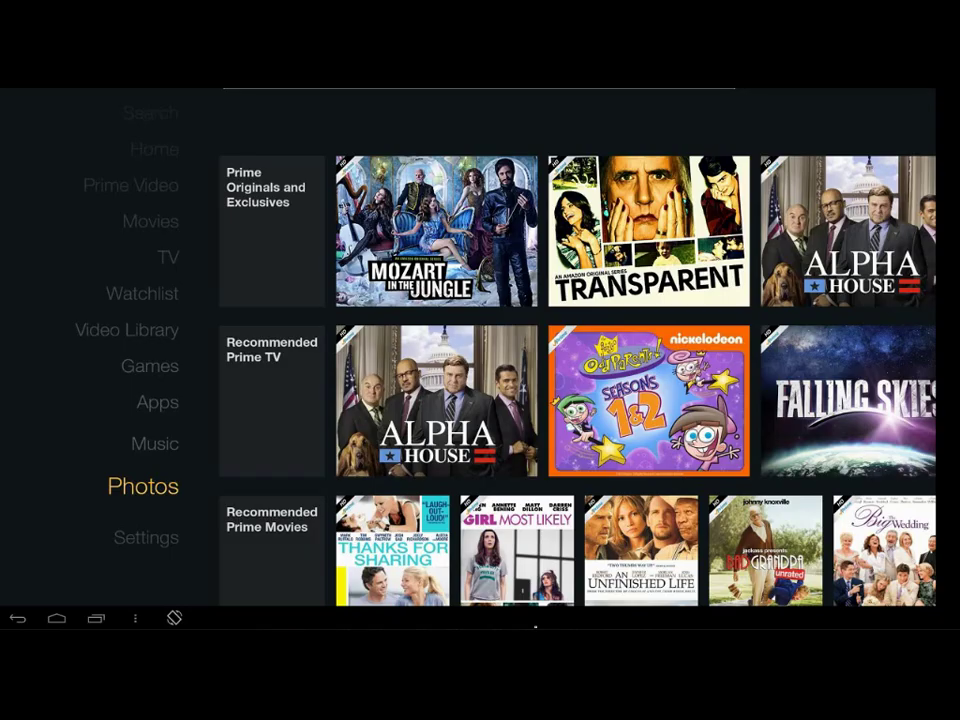
Enter the Fire TV settings and browse back and forth through the categories between Parental Controls and Help
key(Down)
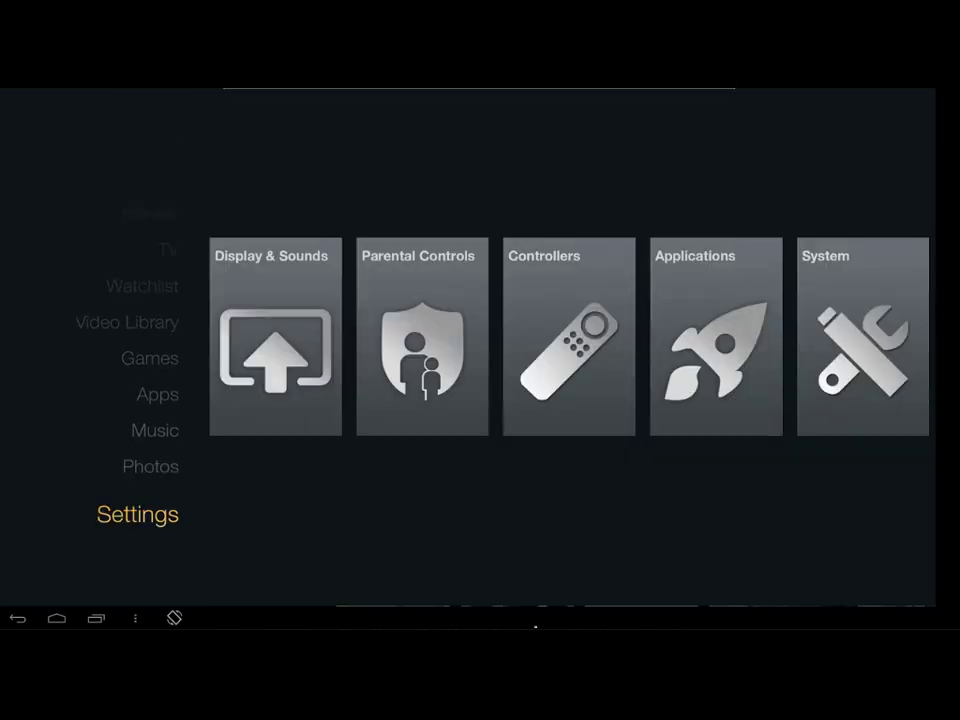
key(Right)
key(Right)
key(Right)
key(Right)
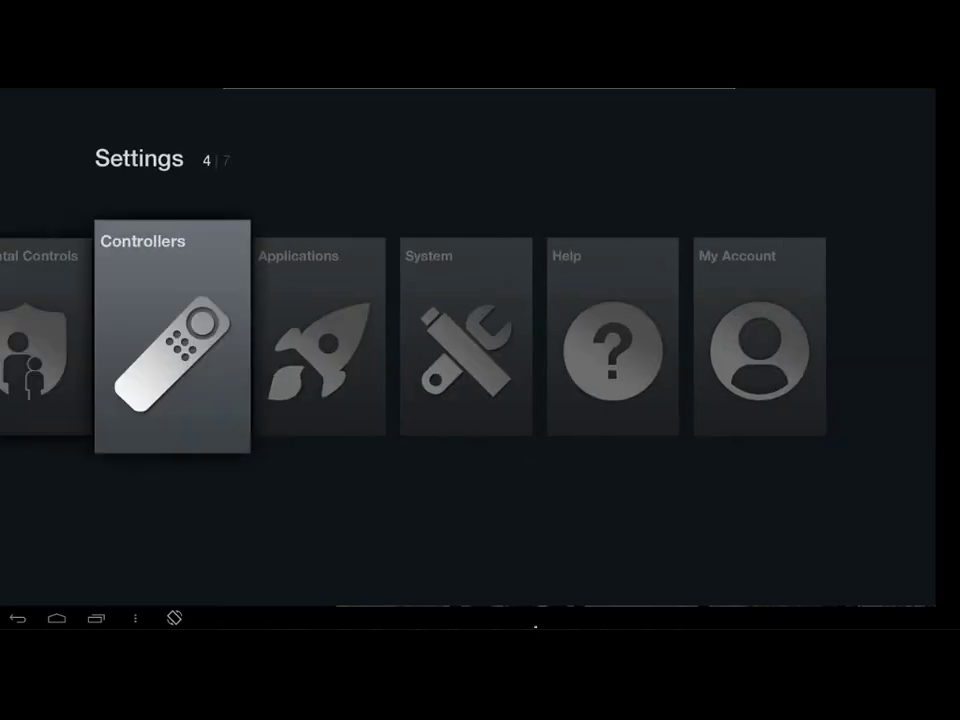
key(Right)
key(Right)
key(Right)
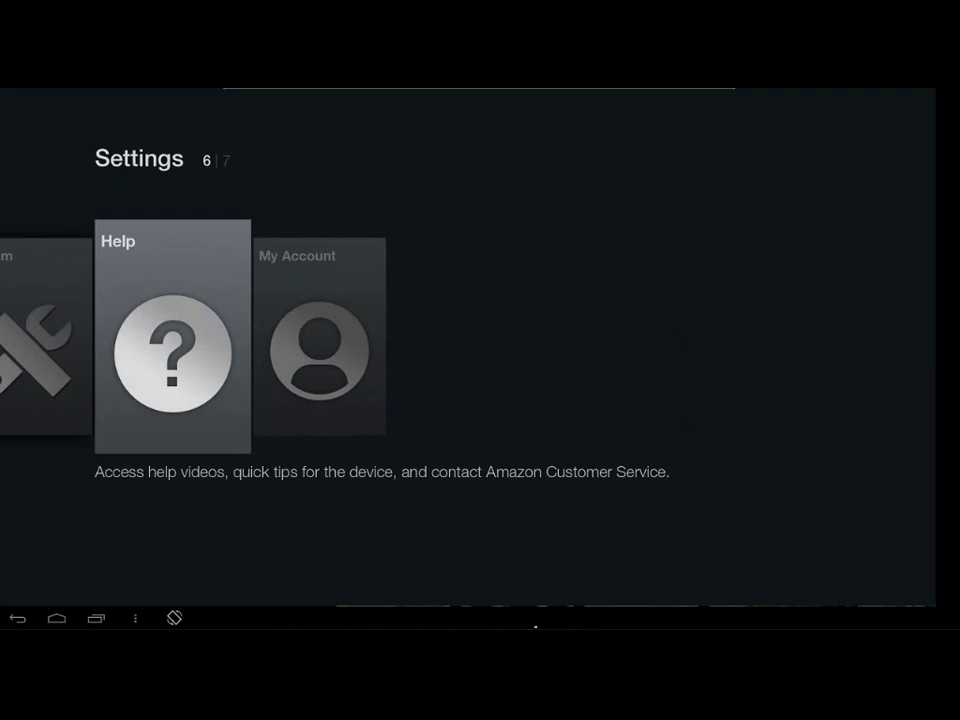
key(Left)
key(Left)
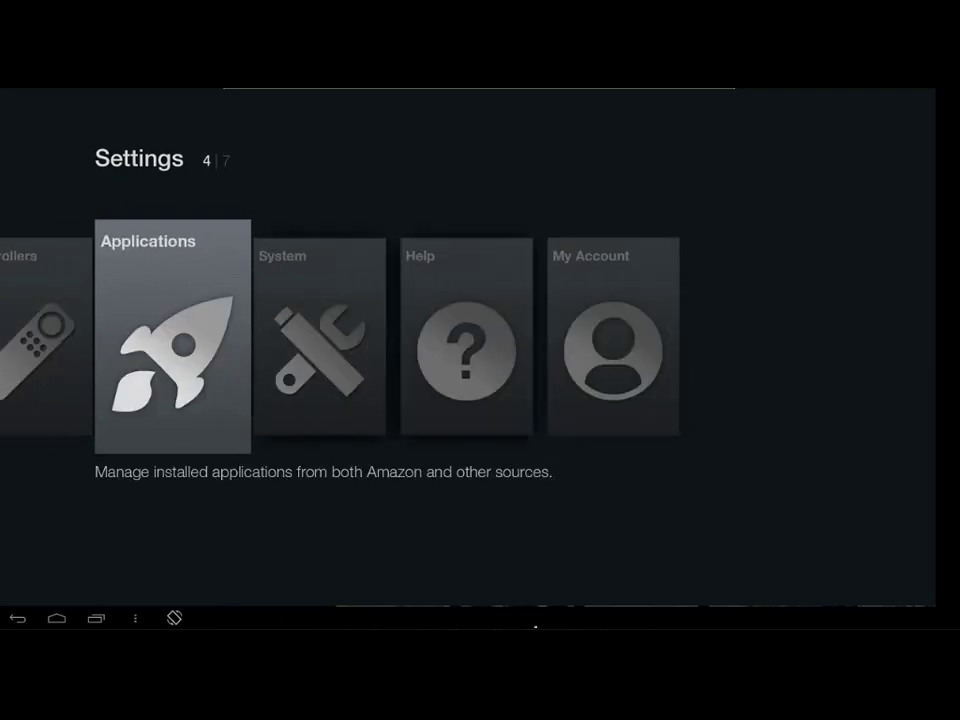
key(Left)
key(Left)
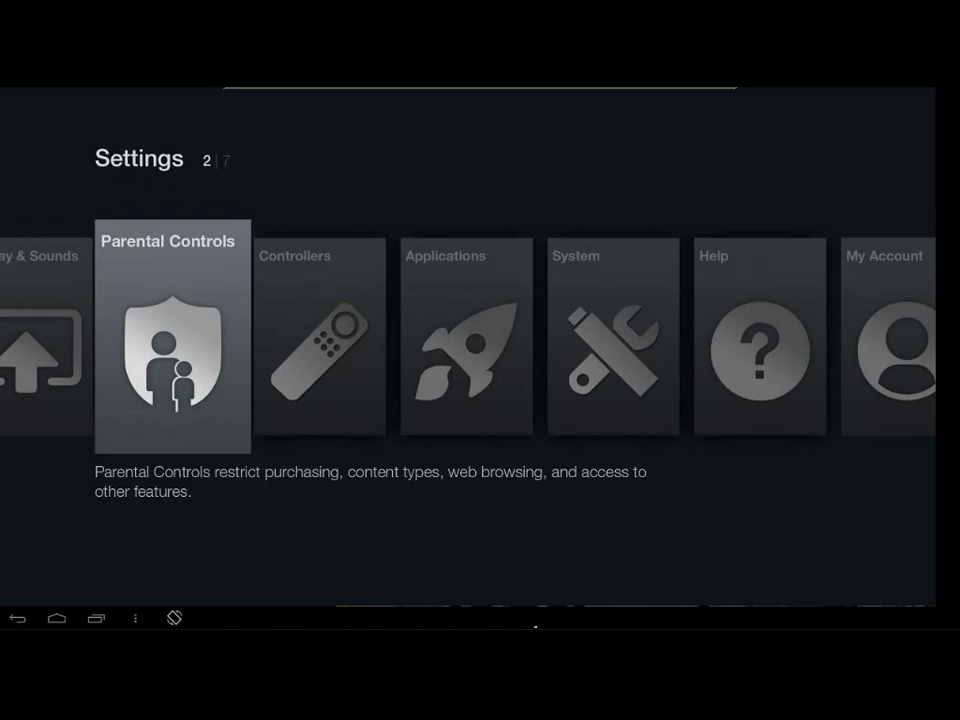
key(Right)
key(Right)
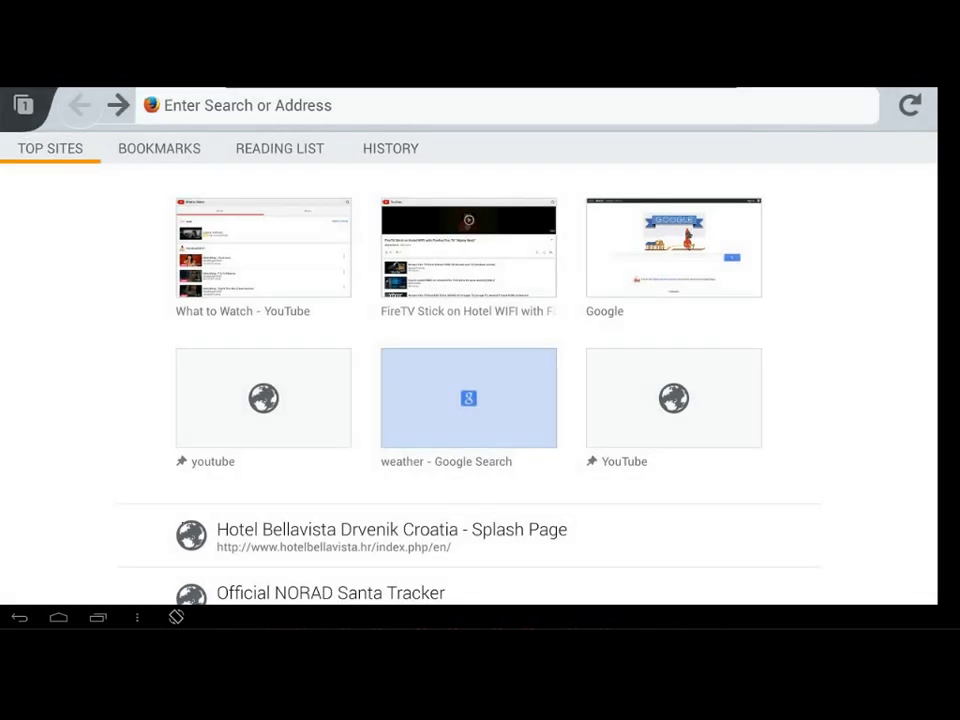
Switch to Firefox, load Google in place of the about:home address, and search for "weather"
click(240, 105)
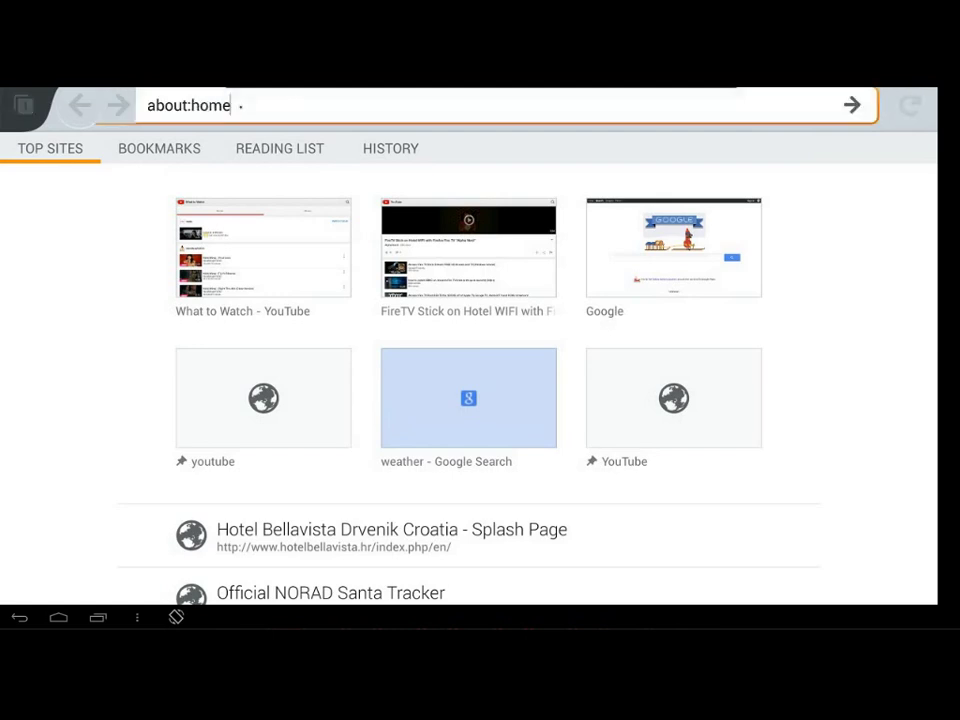
key(BackSpace)
key(BackSpace)
key(BackSpace)
key(BackSpace)
key(BackSpace)
key(BackSpace)
key(BackSpace)
key(BackSpace)
key(BackSpace)
key(BackSpace)
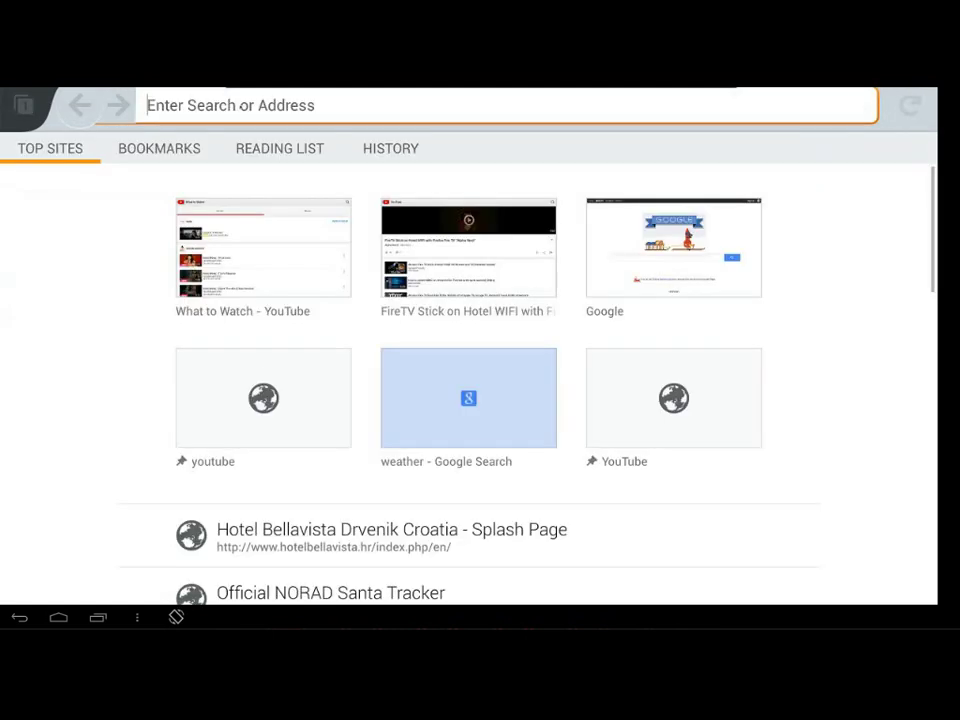
text(gle)
key(Return)
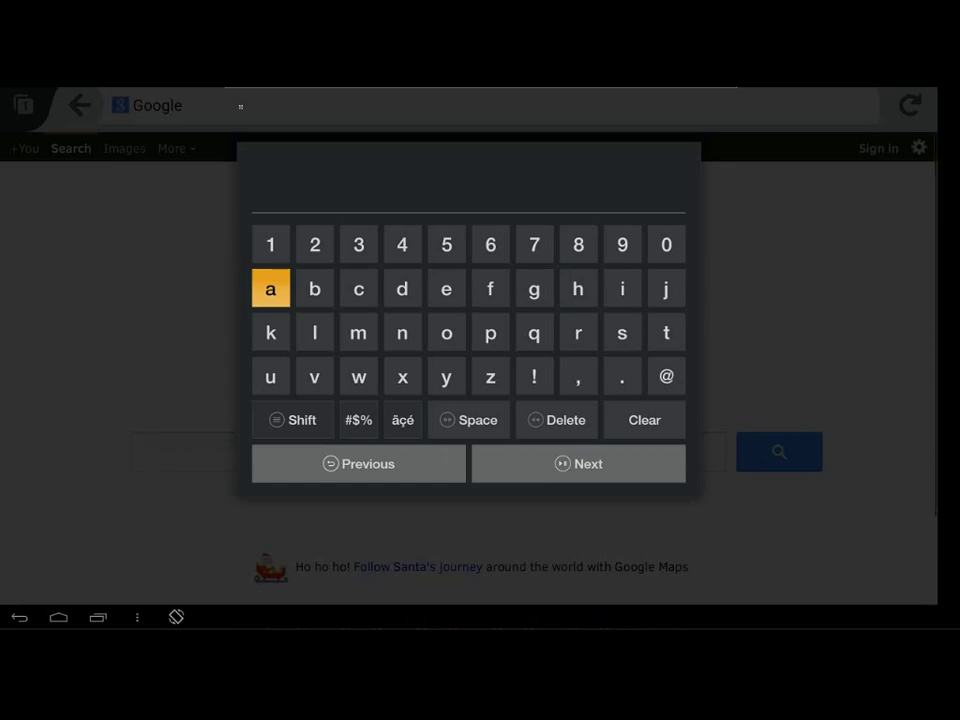
text(weather)
key(Return)
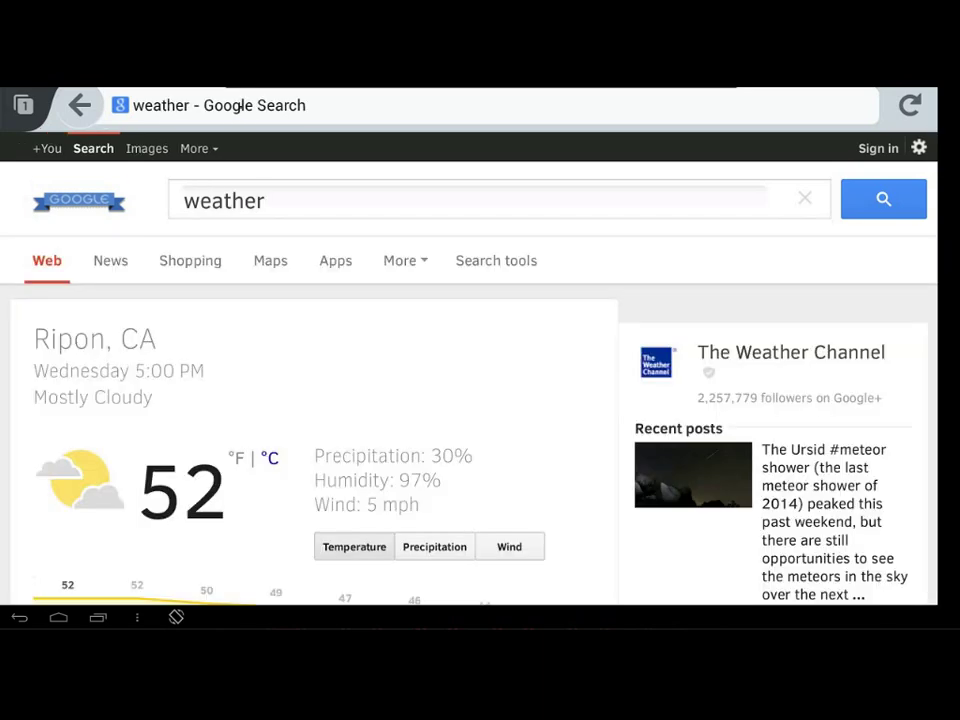
Look through the weather search results and open the weather.com search box for text entry
scroll(470, 370, down, 10)
scroll(470, 370, down, 2)
key(Up)
key(Up)
key(Up)
key(Up)
key(Up)
key(Up)
key(Up)
key(Up)
key(Up)
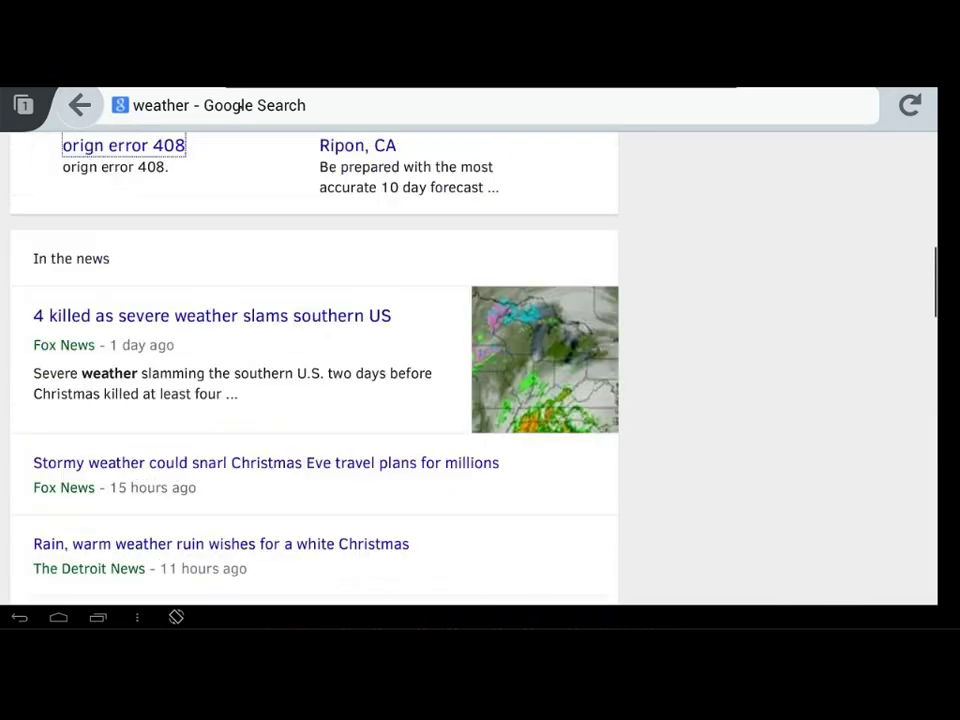
key(Return)
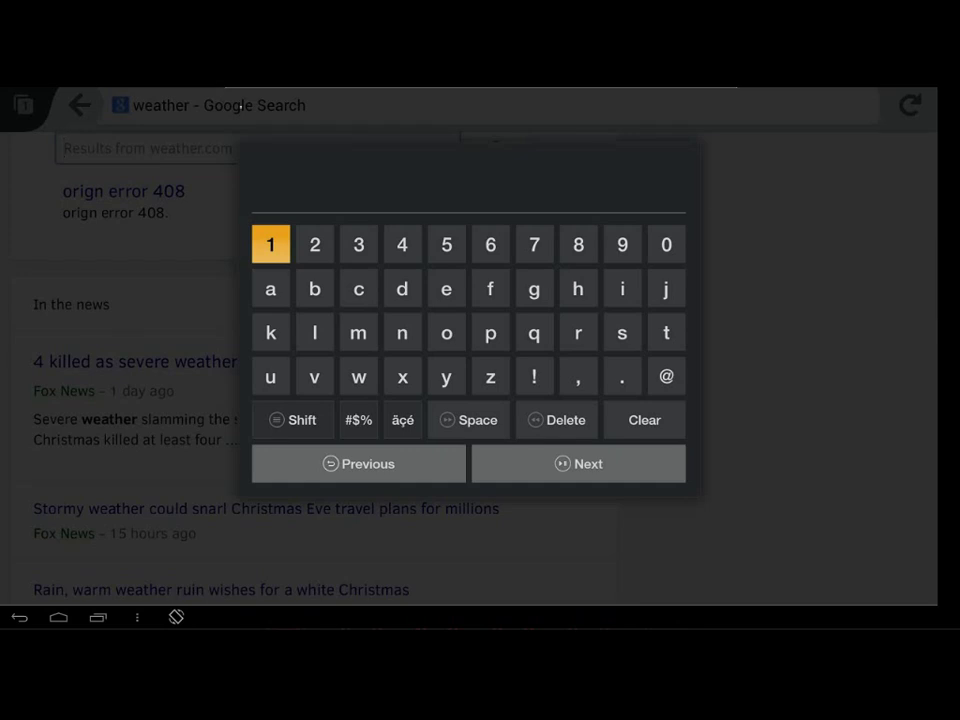
key(Up)
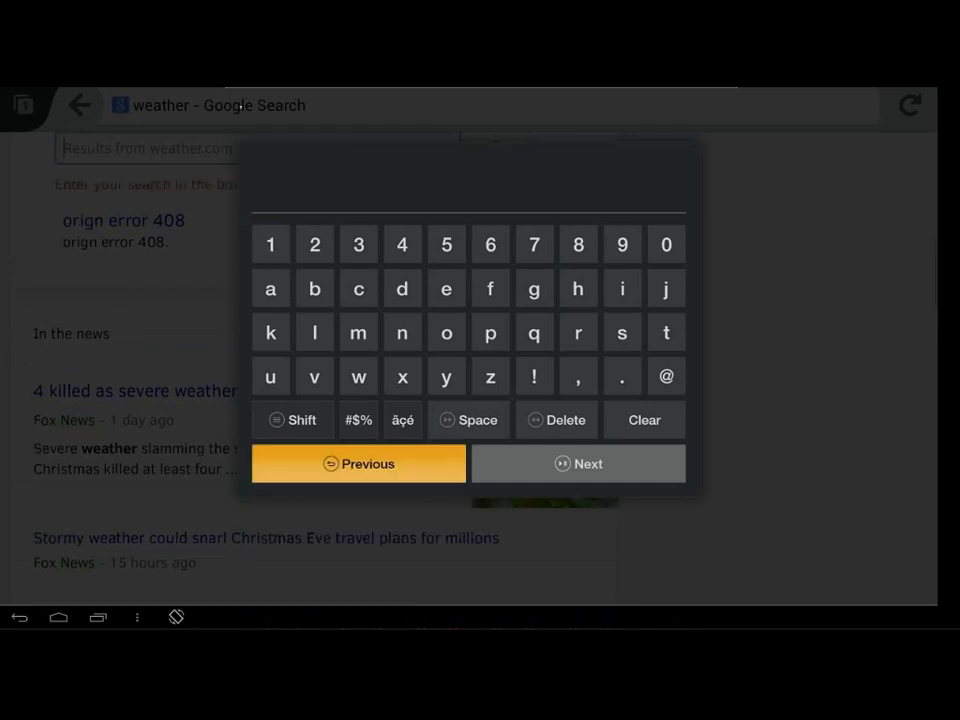